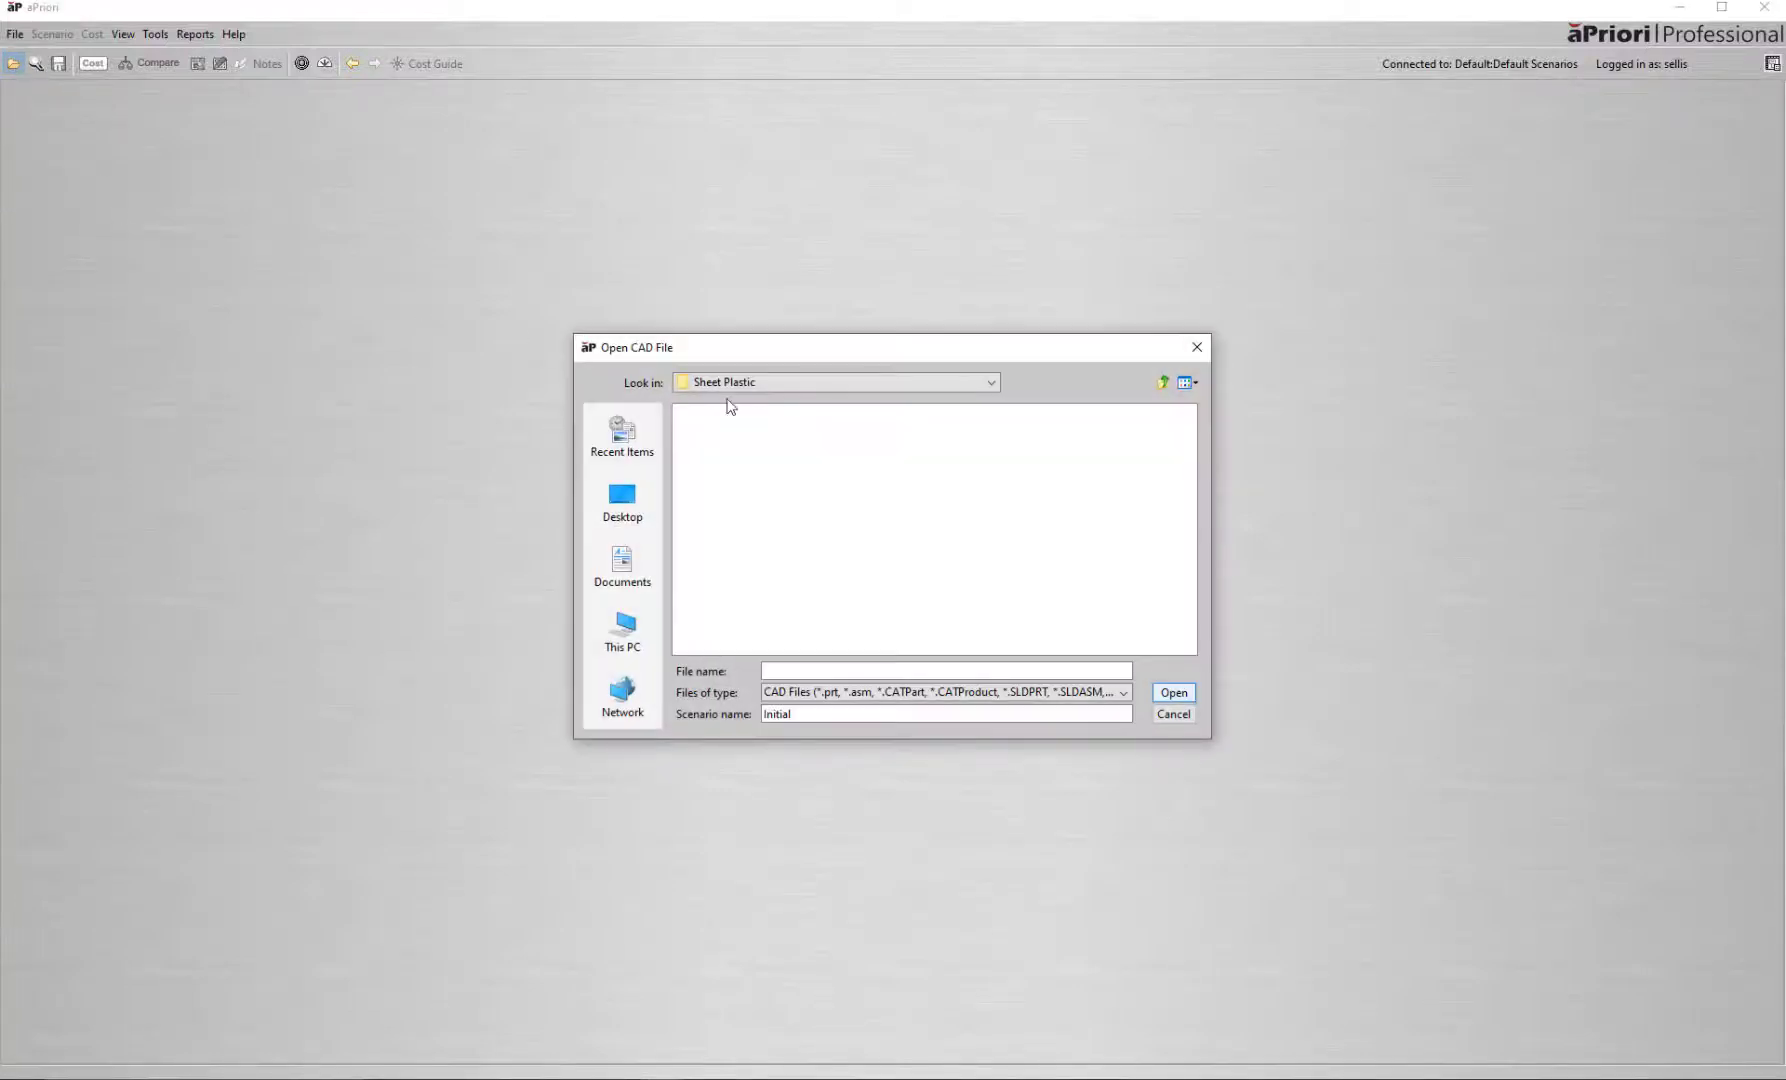
# Open the SHPL-MED-002 CAD part and set its virtual production environment to aPriori USA-California.
pyautogui.click(736, 446)
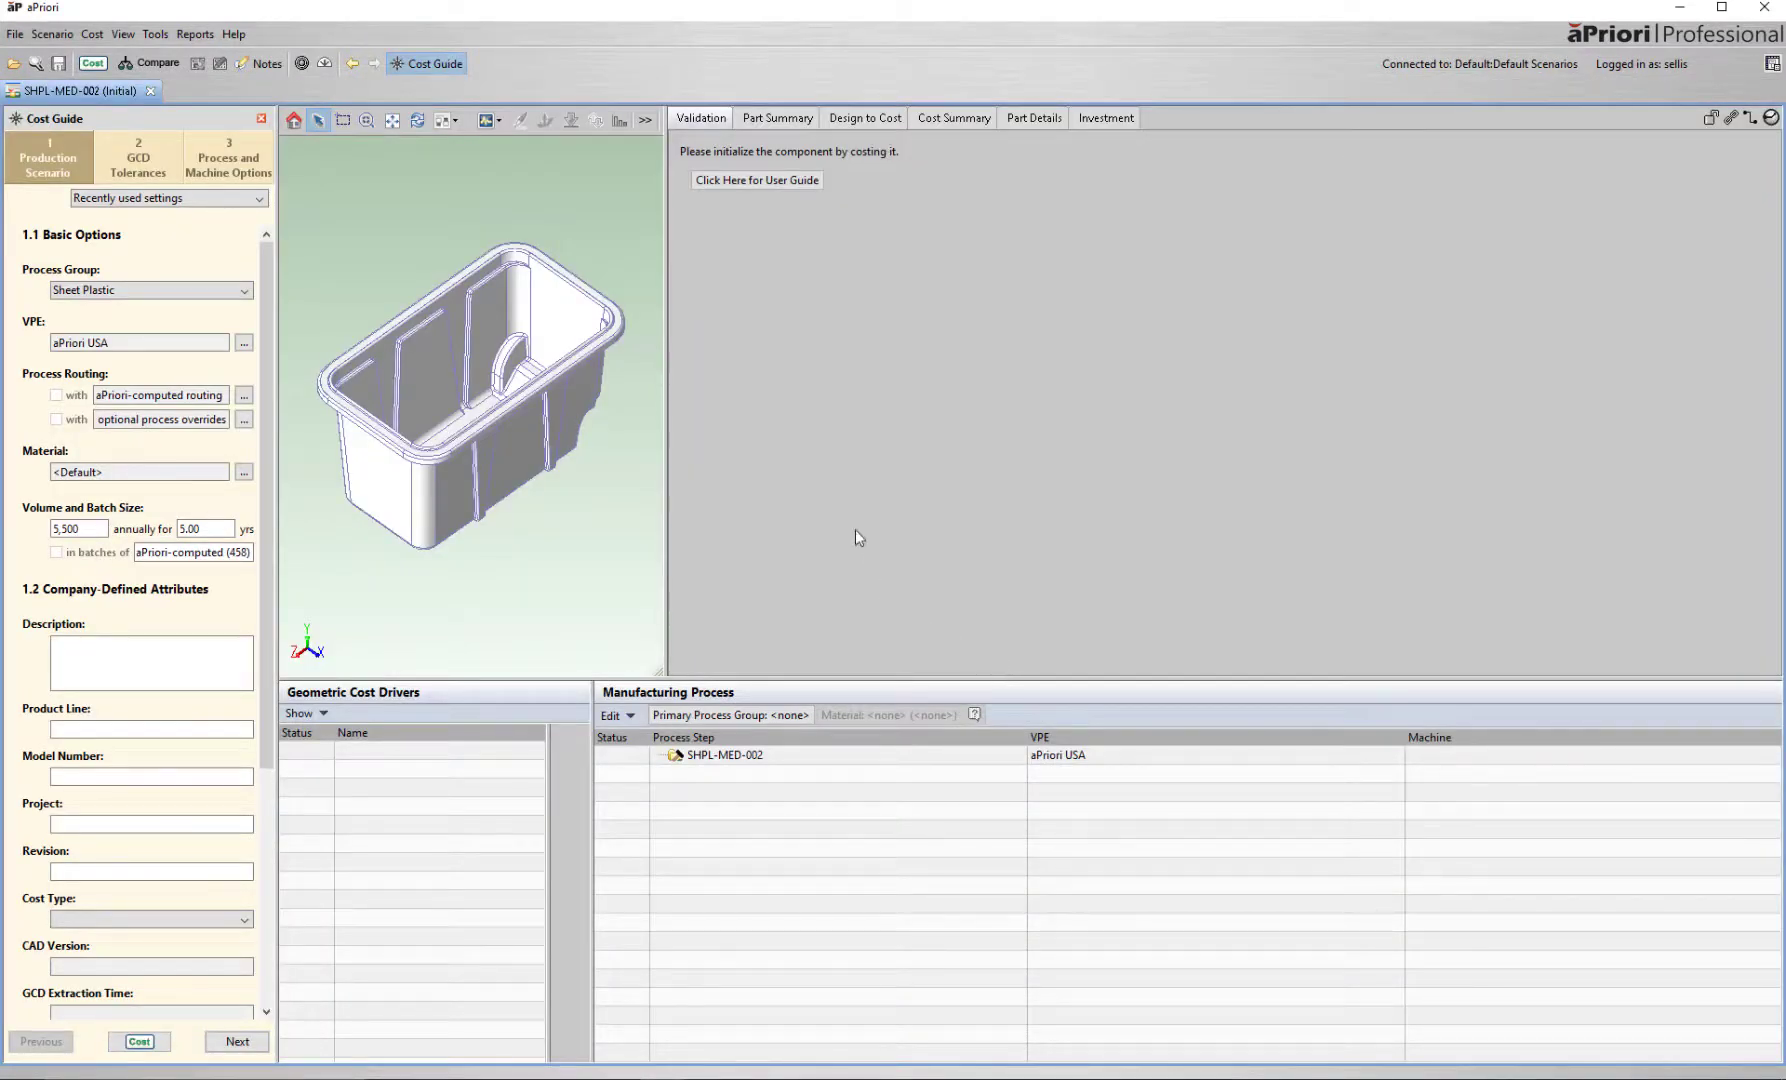
pyautogui.moveTo(667, 405); pyautogui.dragTo(819, 428)
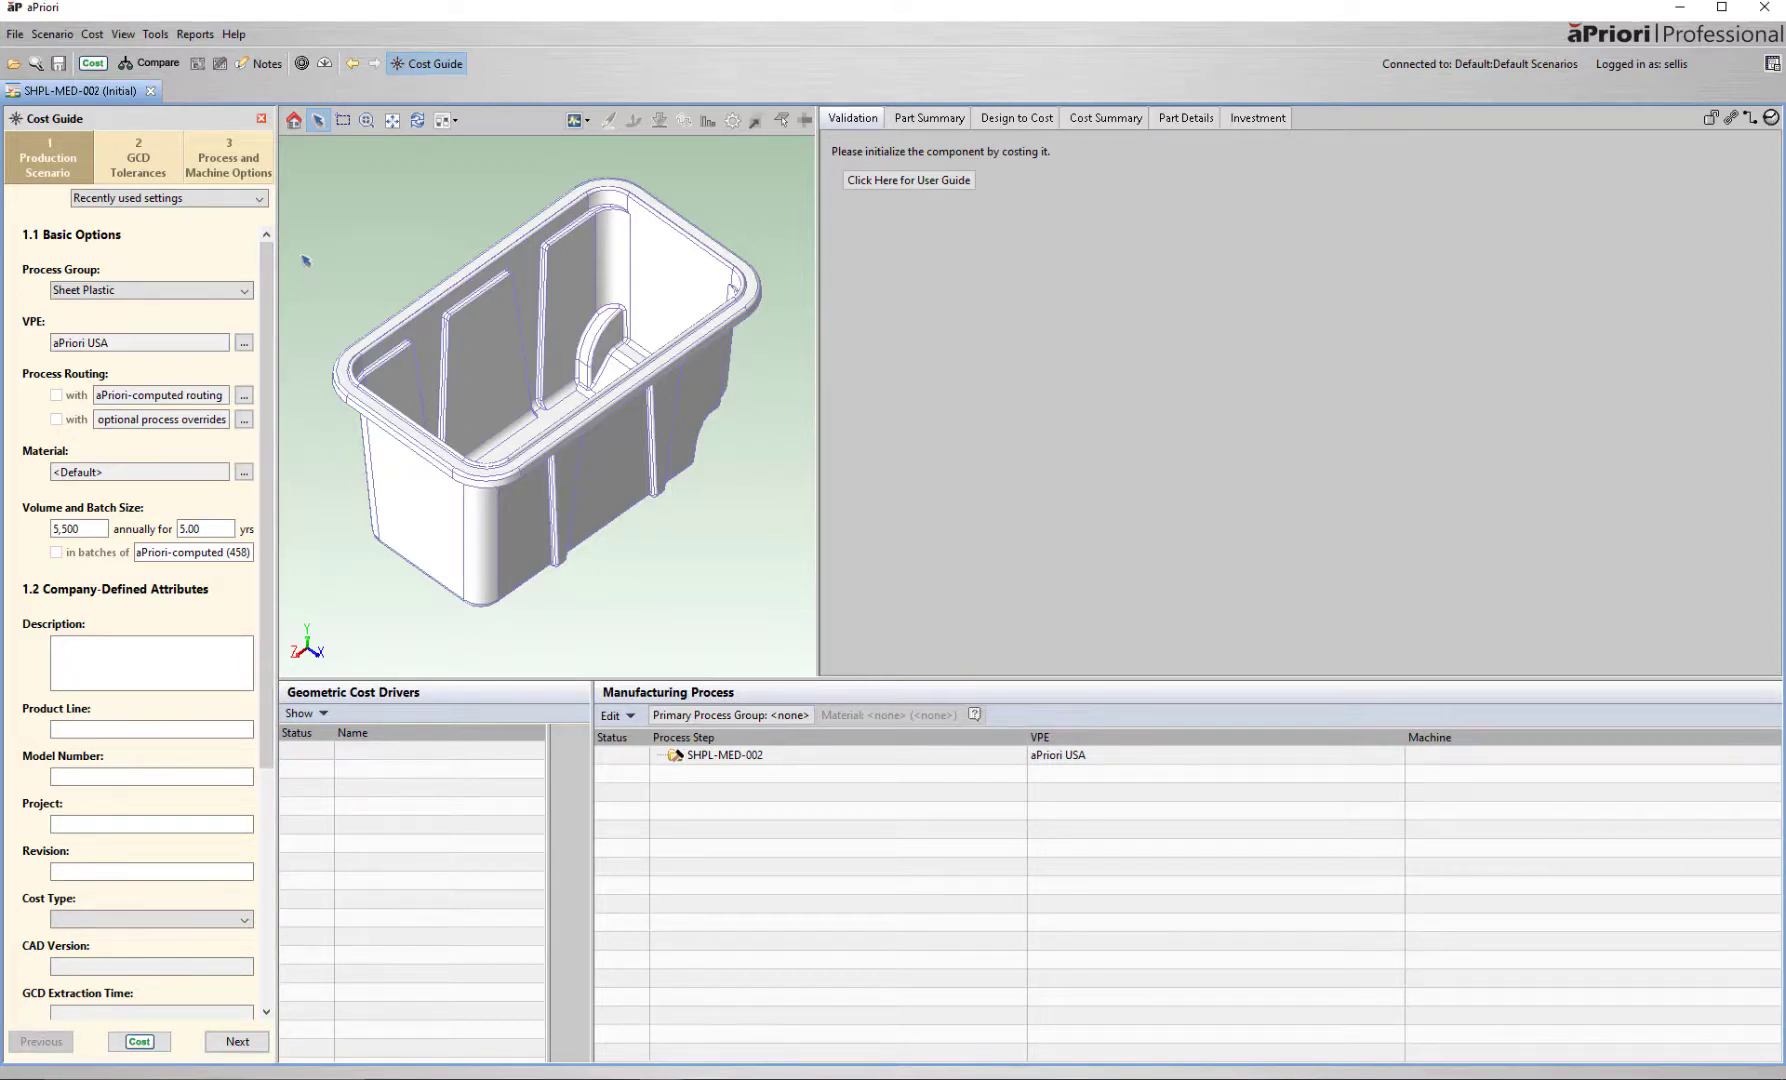
pyautogui.click(245, 344)
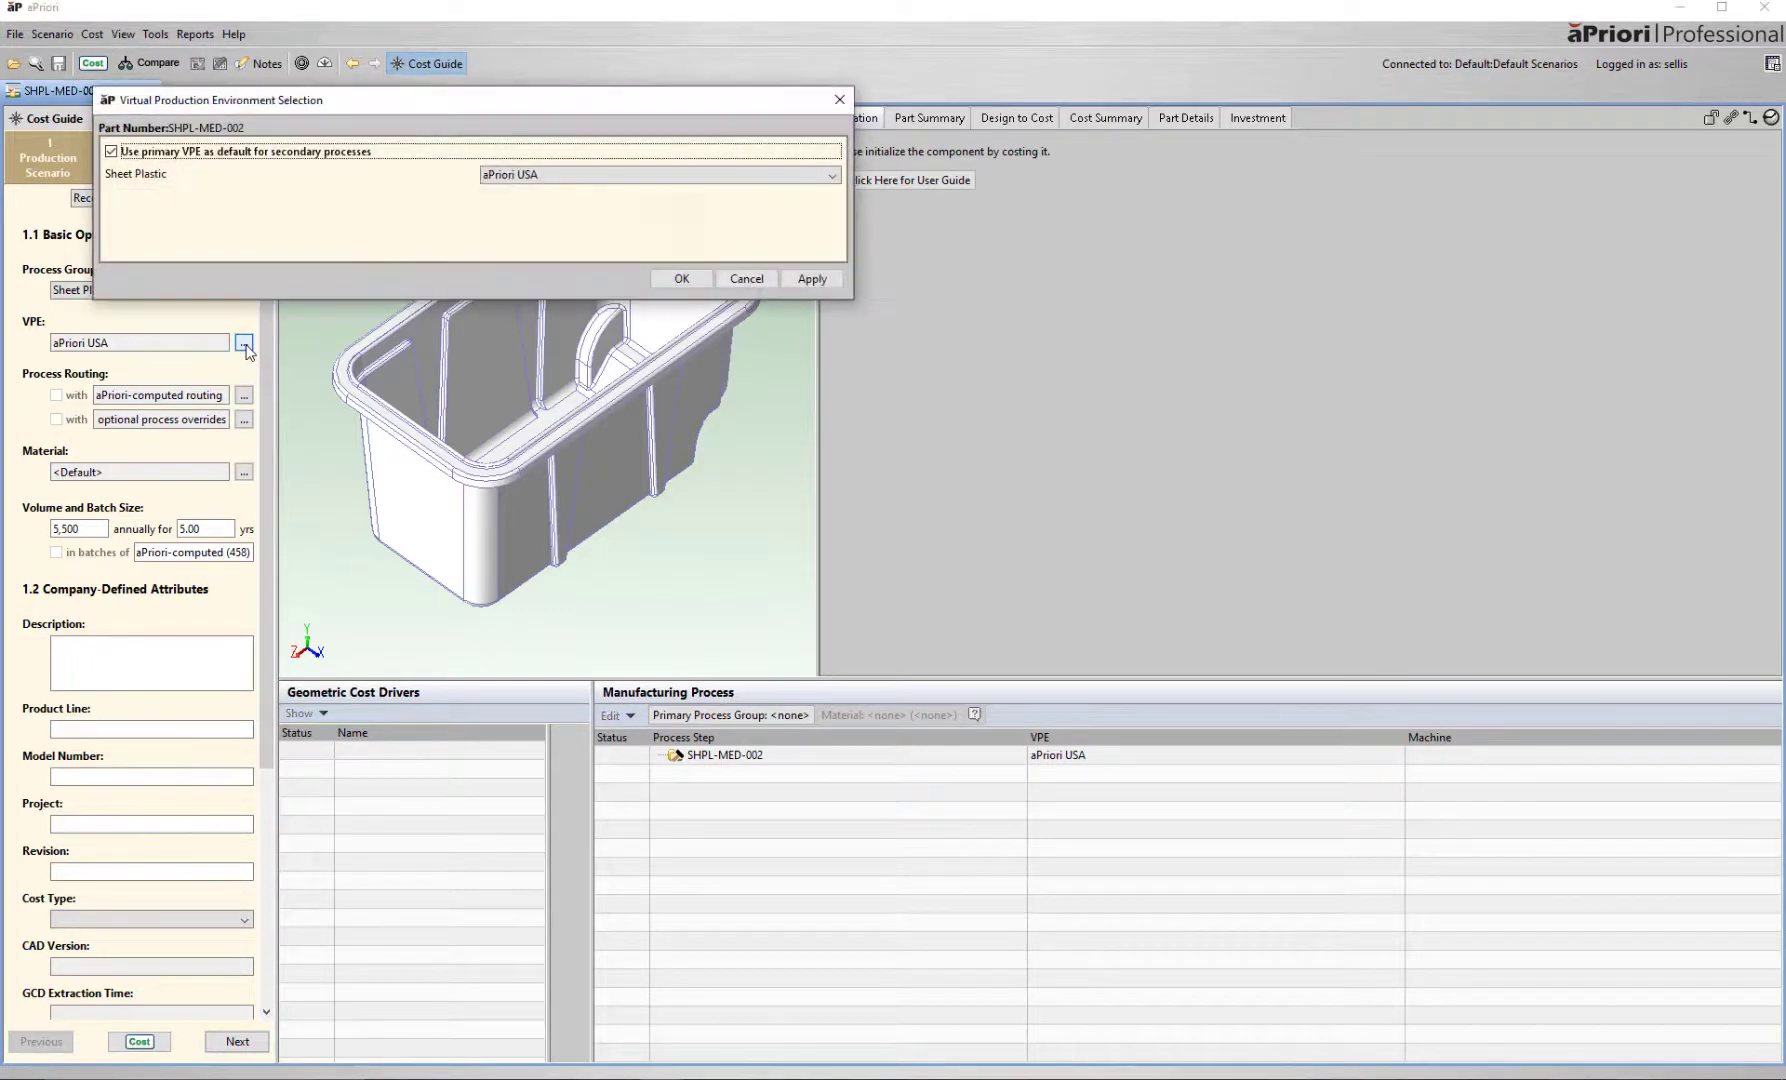
pyautogui.click(702, 176)
pyautogui.click(672, 210)
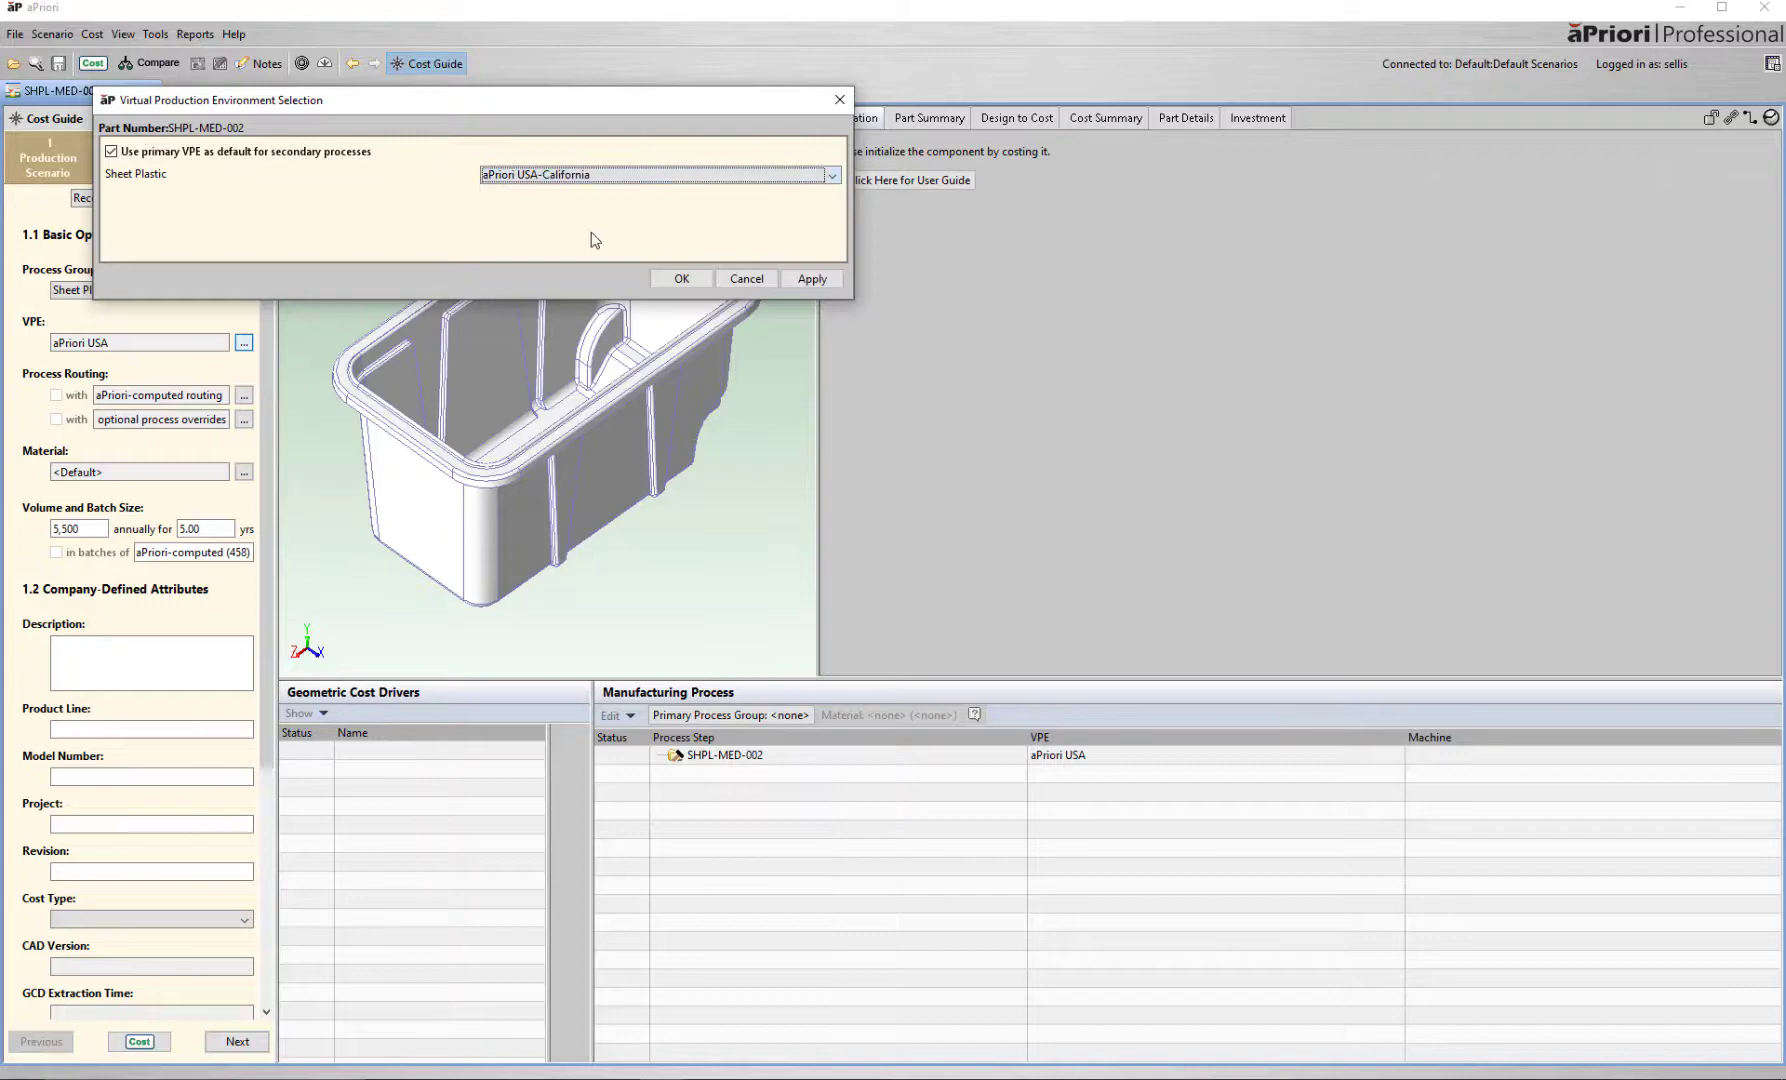
pyautogui.click(687, 276)
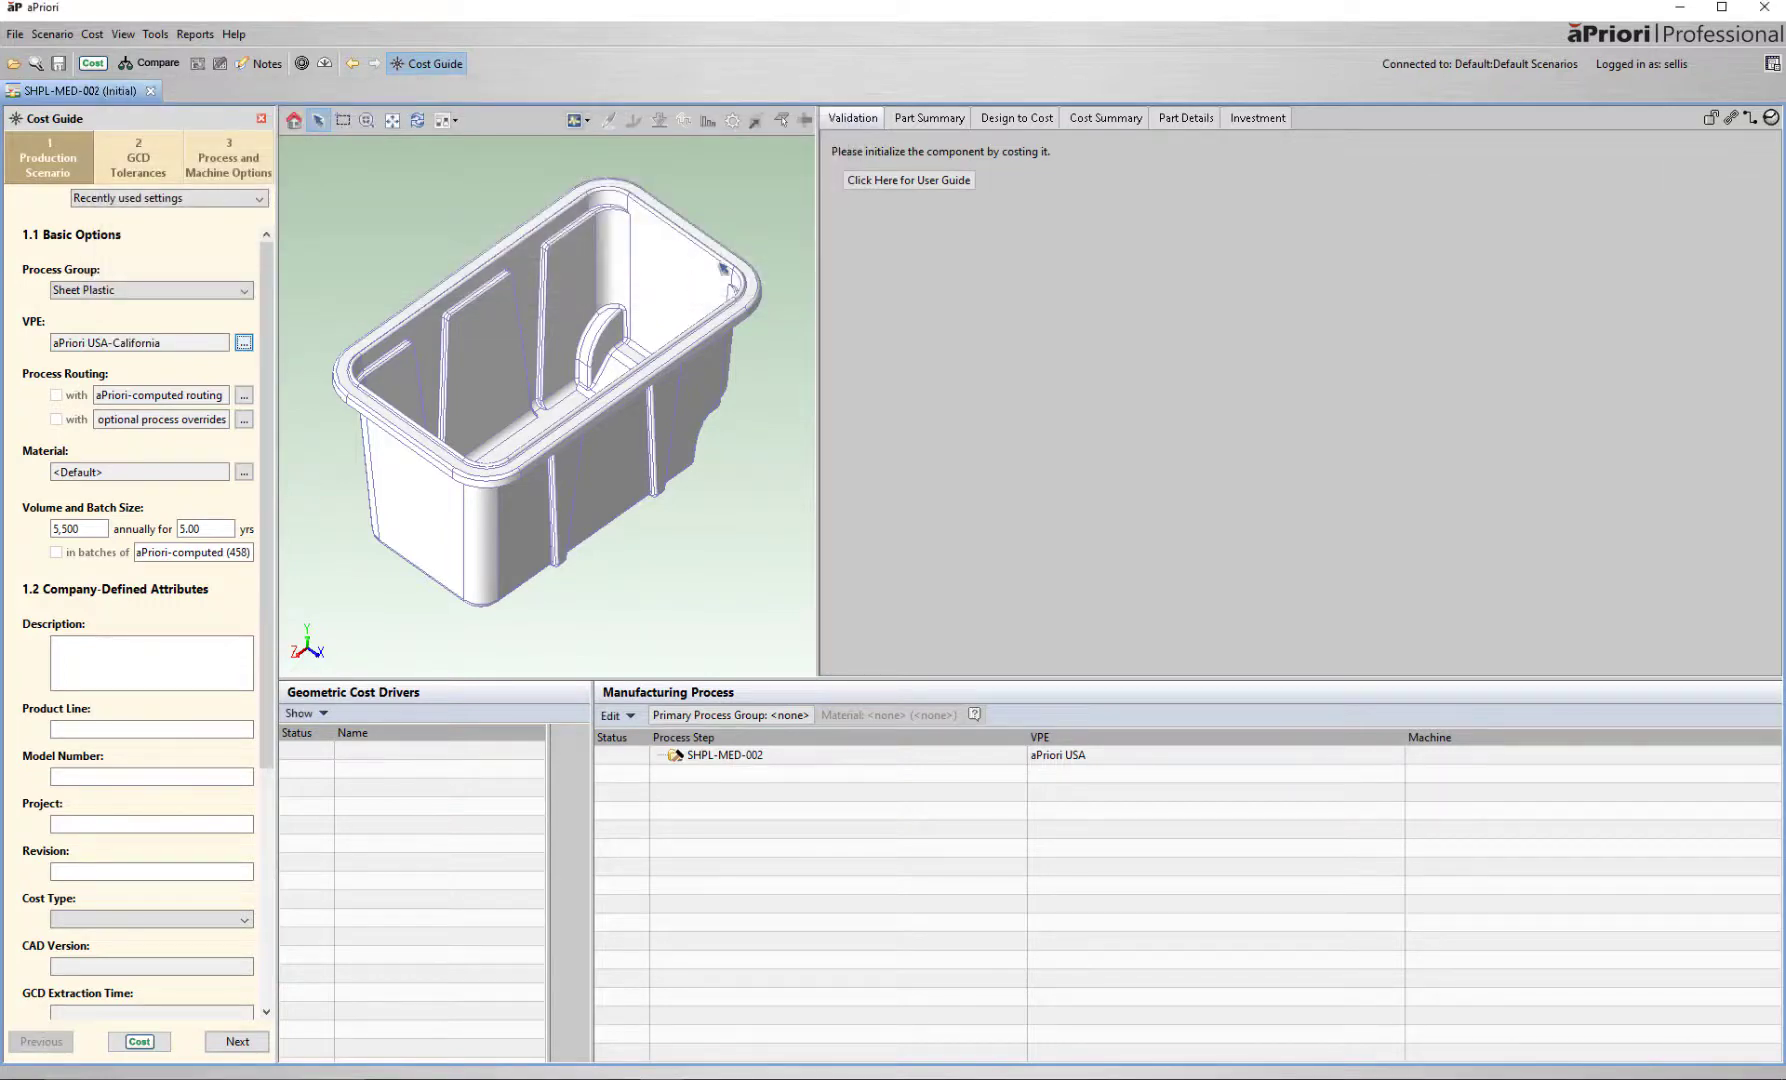
# Include Screen Printing and Packaging as secondary treatments in the part's optional process overrides.
pyautogui.click(244, 419)
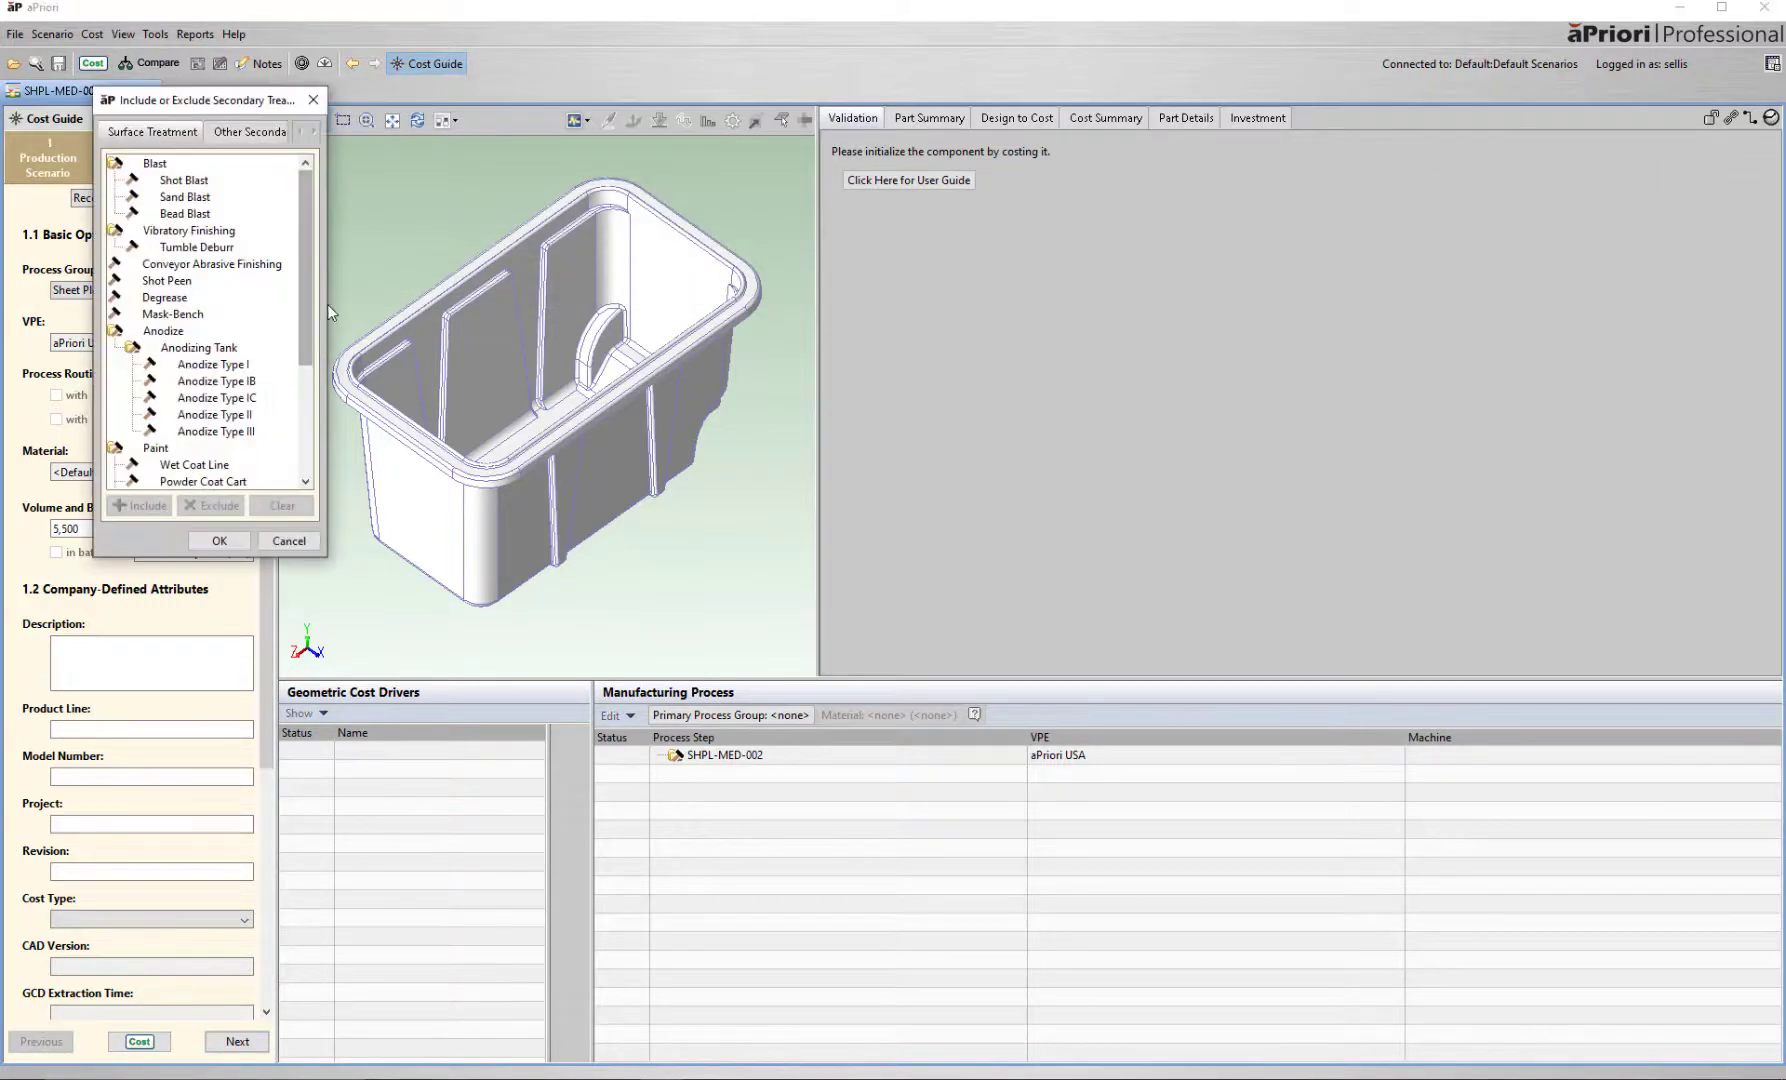
pyautogui.moveTo(327, 314); pyautogui.dragTo(457, 314)
pyautogui.moveTo(436, 314); pyautogui.dragTo(436, 424)
pyautogui.click(197, 465)
pyautogui.click(130, 506)
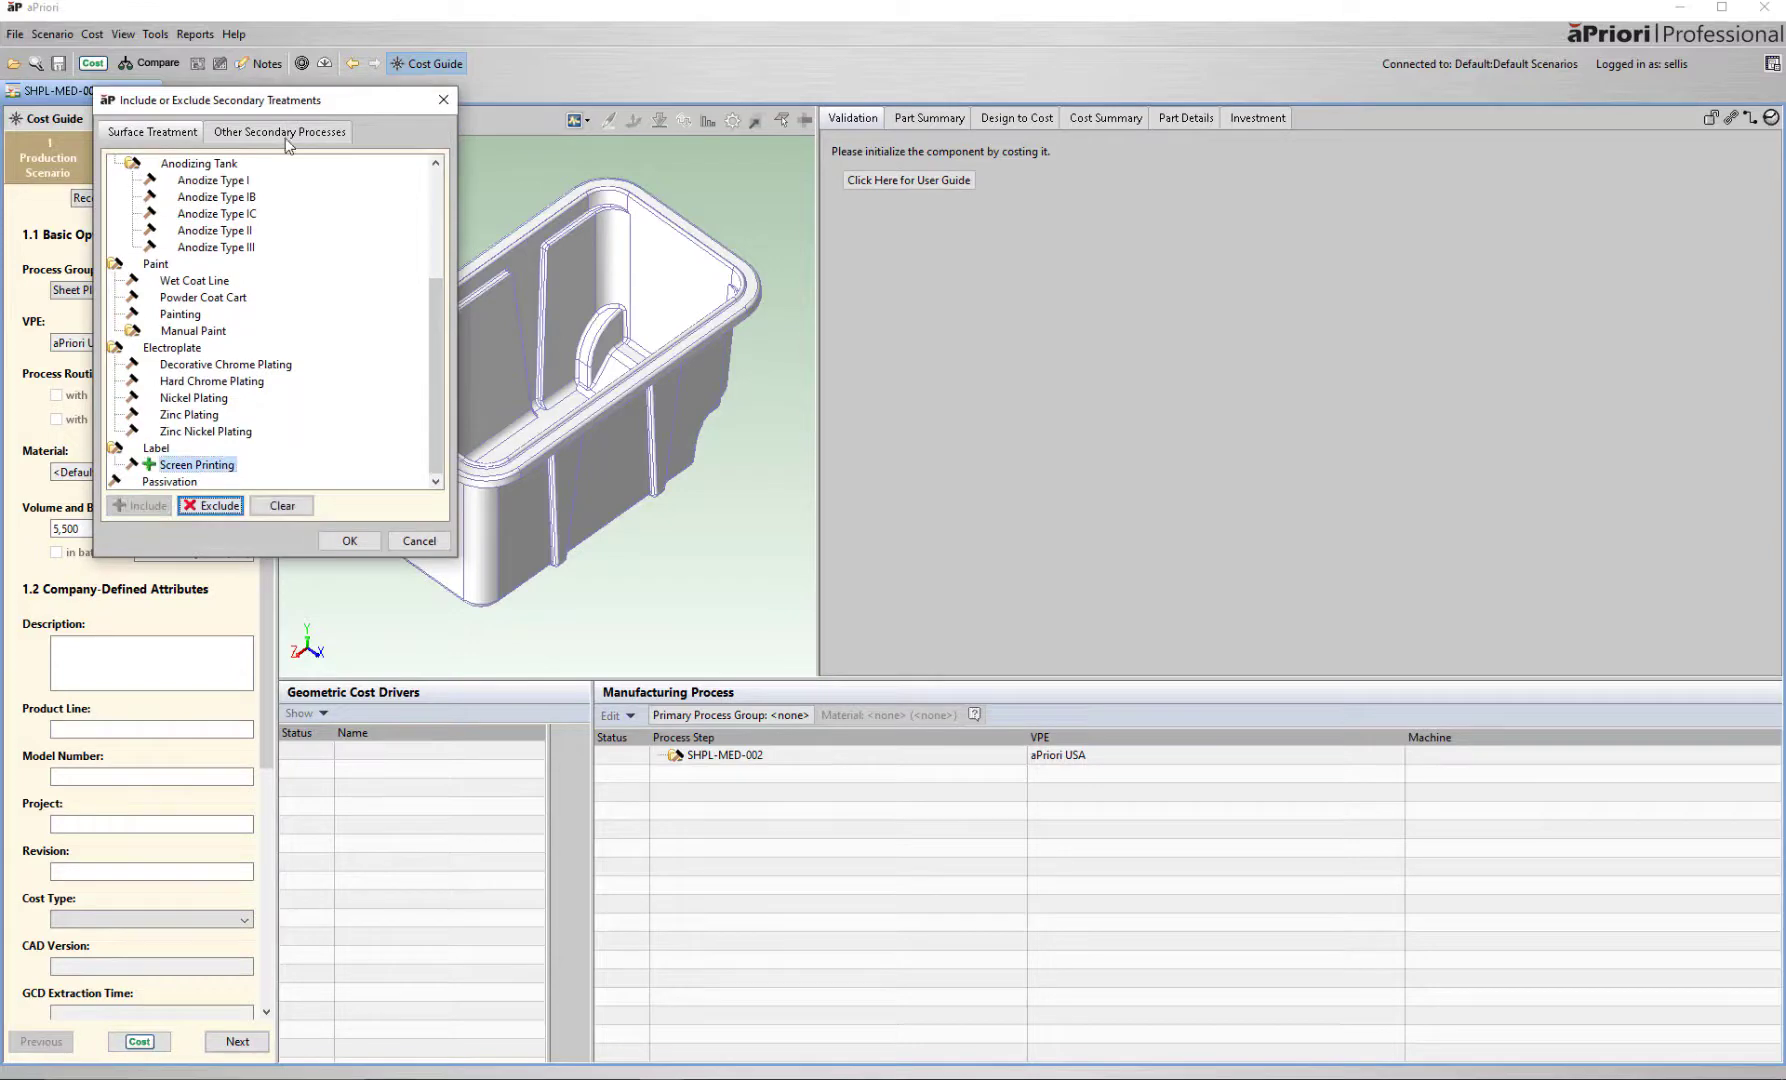
pyautogui.click(285, 132)
pyautogui.click(170, 348)
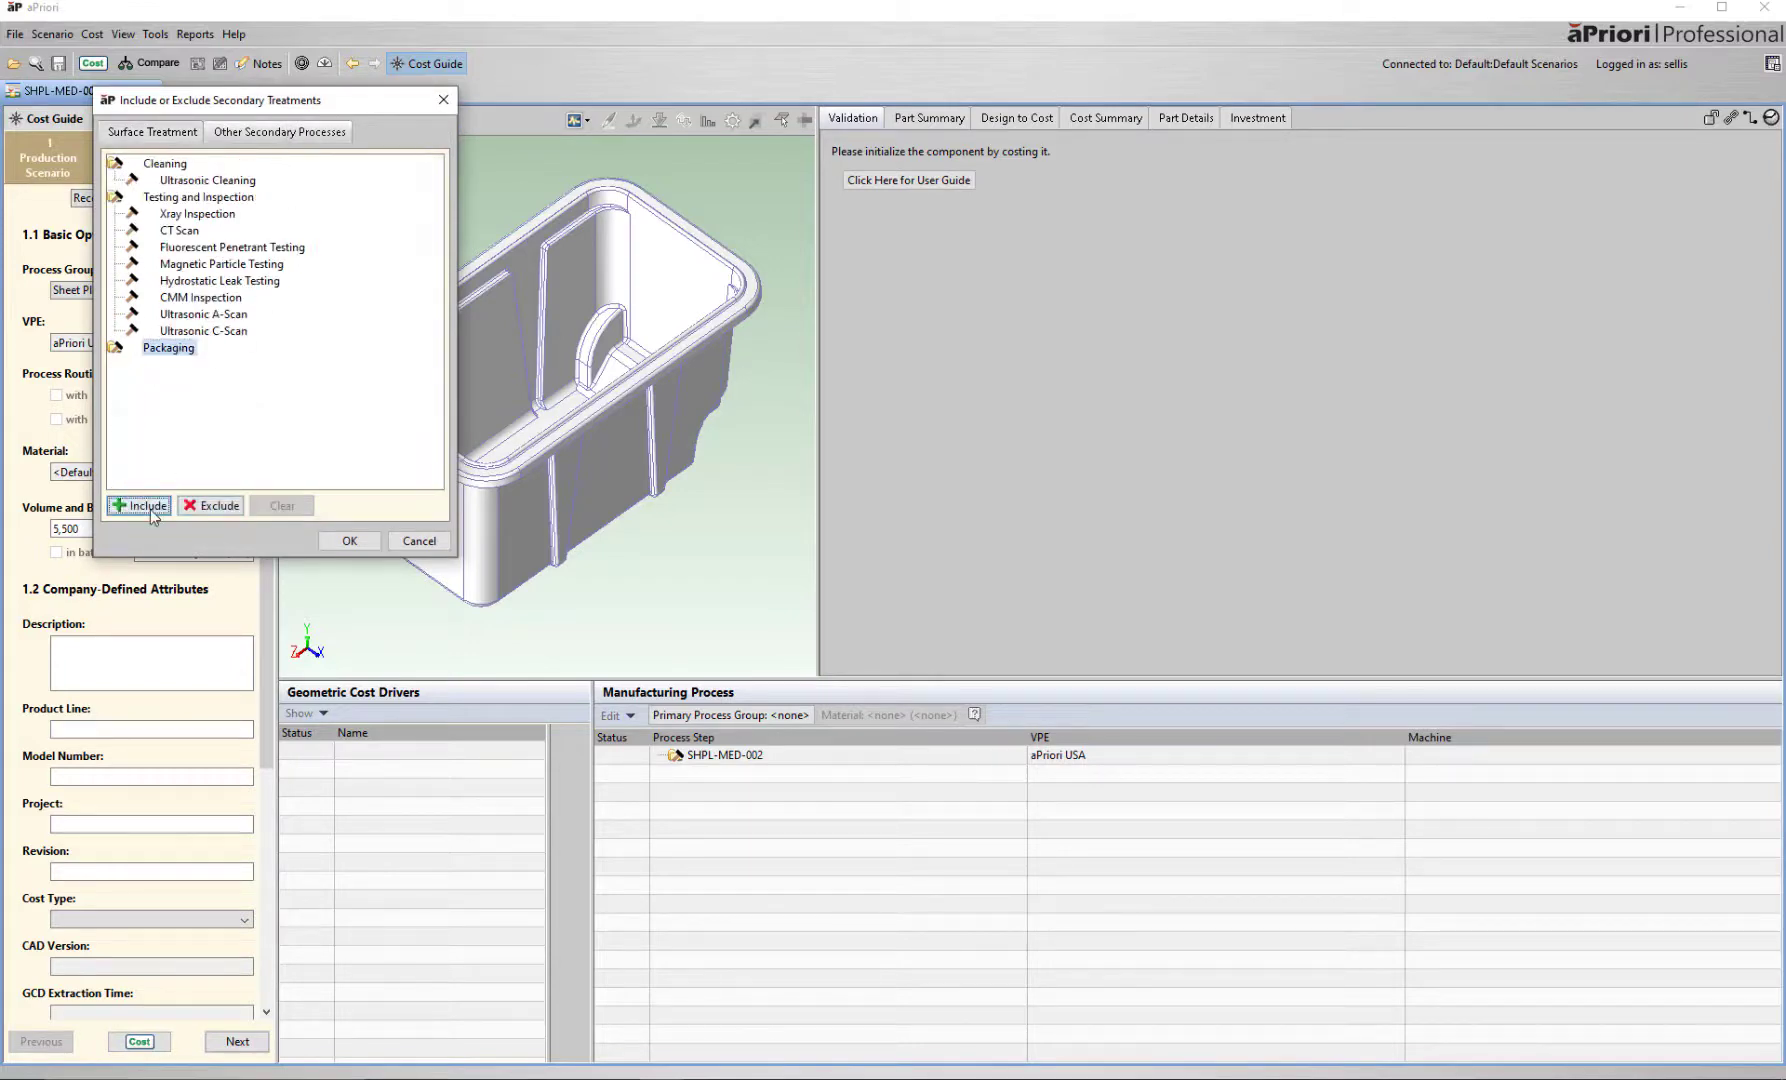
pyautogui.click(145, 506)
pyautogui.click(350, 541)
# Assign Polyethylene, HDPE Extrusion Sheet as the part's material.
pyautogui.click(244, 472)
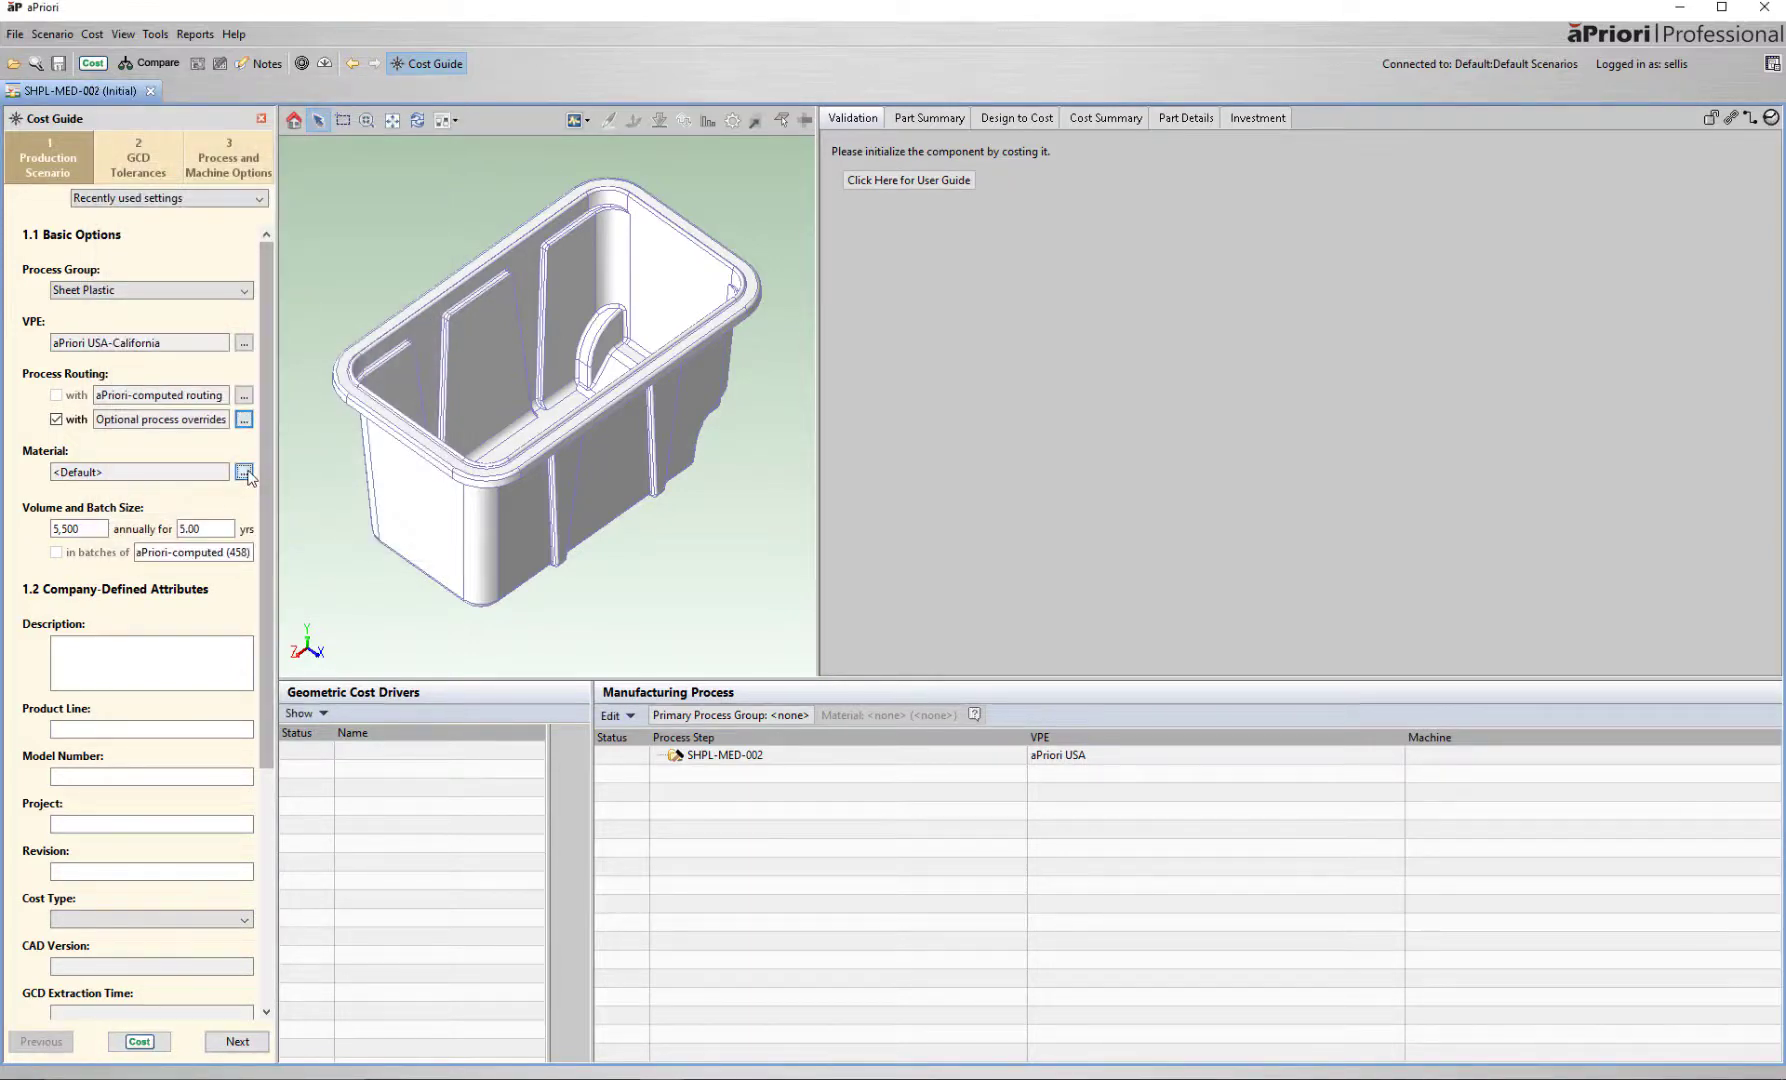
pyautogui.click(193, 377)
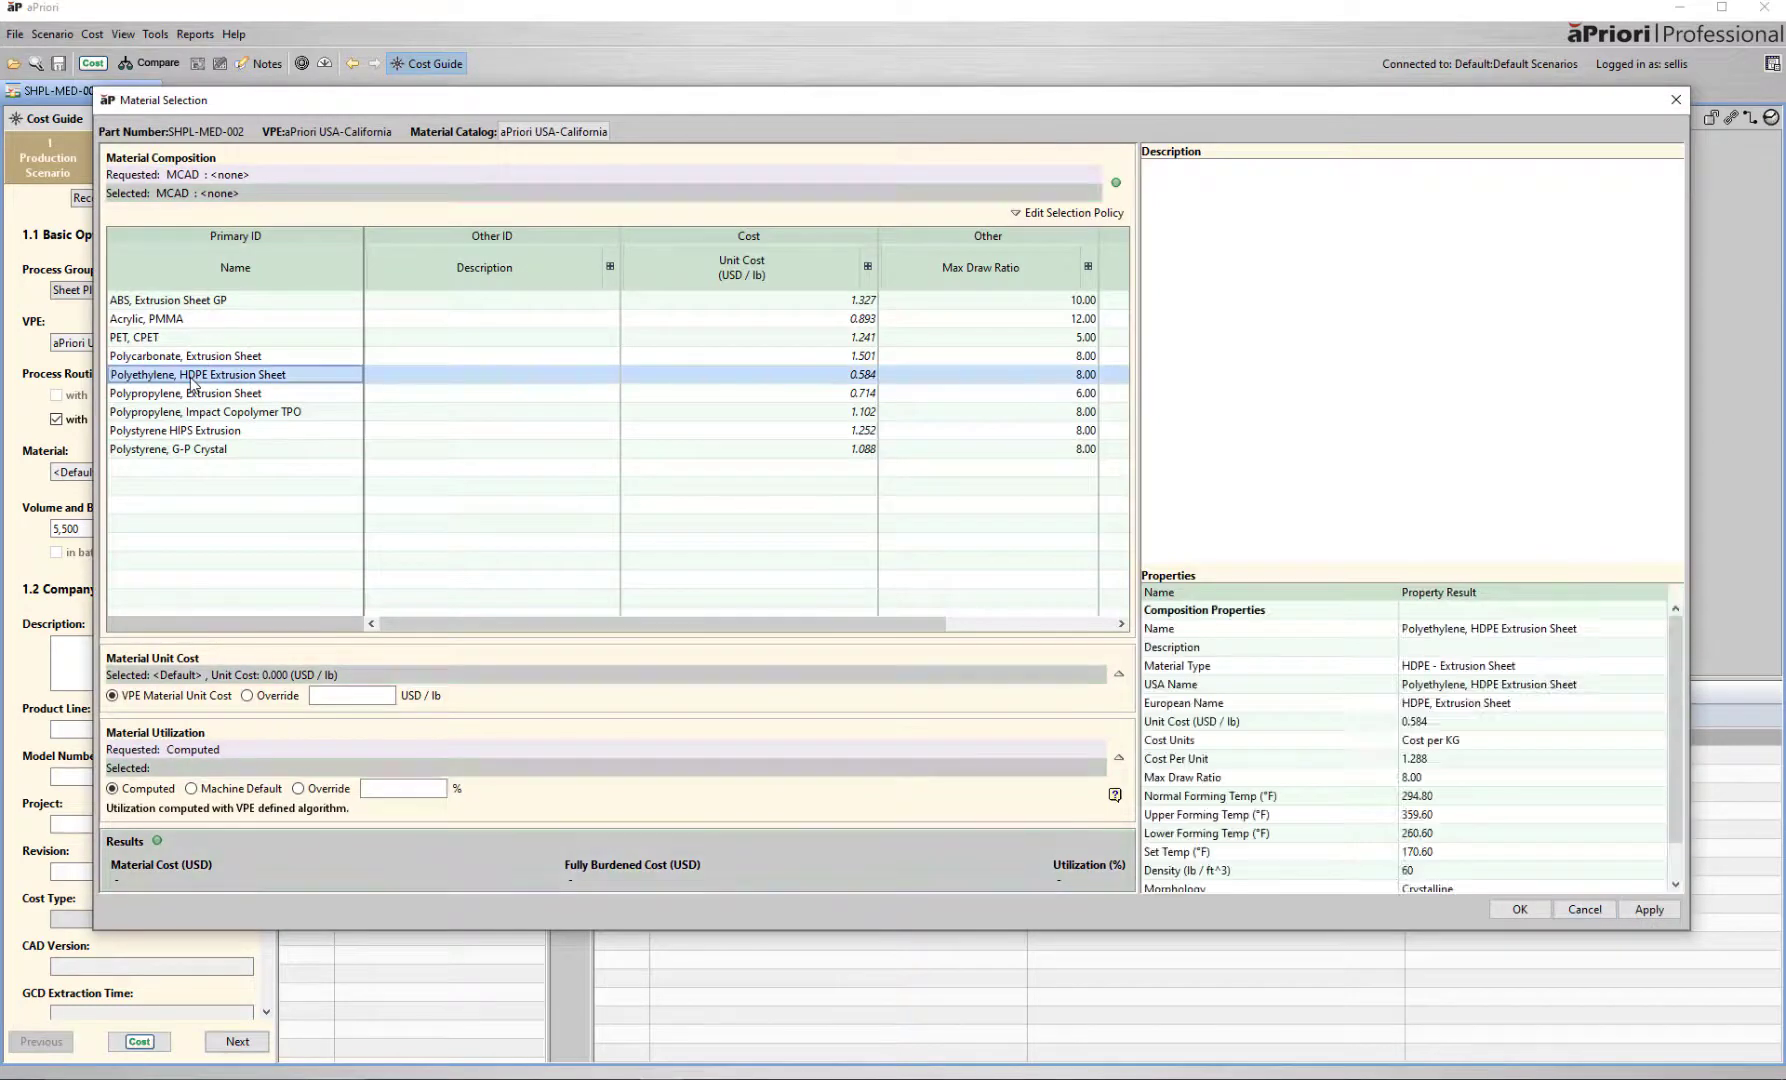
pyautogui.click(1519, 909)
# Set the production volume to 5,000 annually for 1 year and cost the part.
pyautogui.click(100, 531)
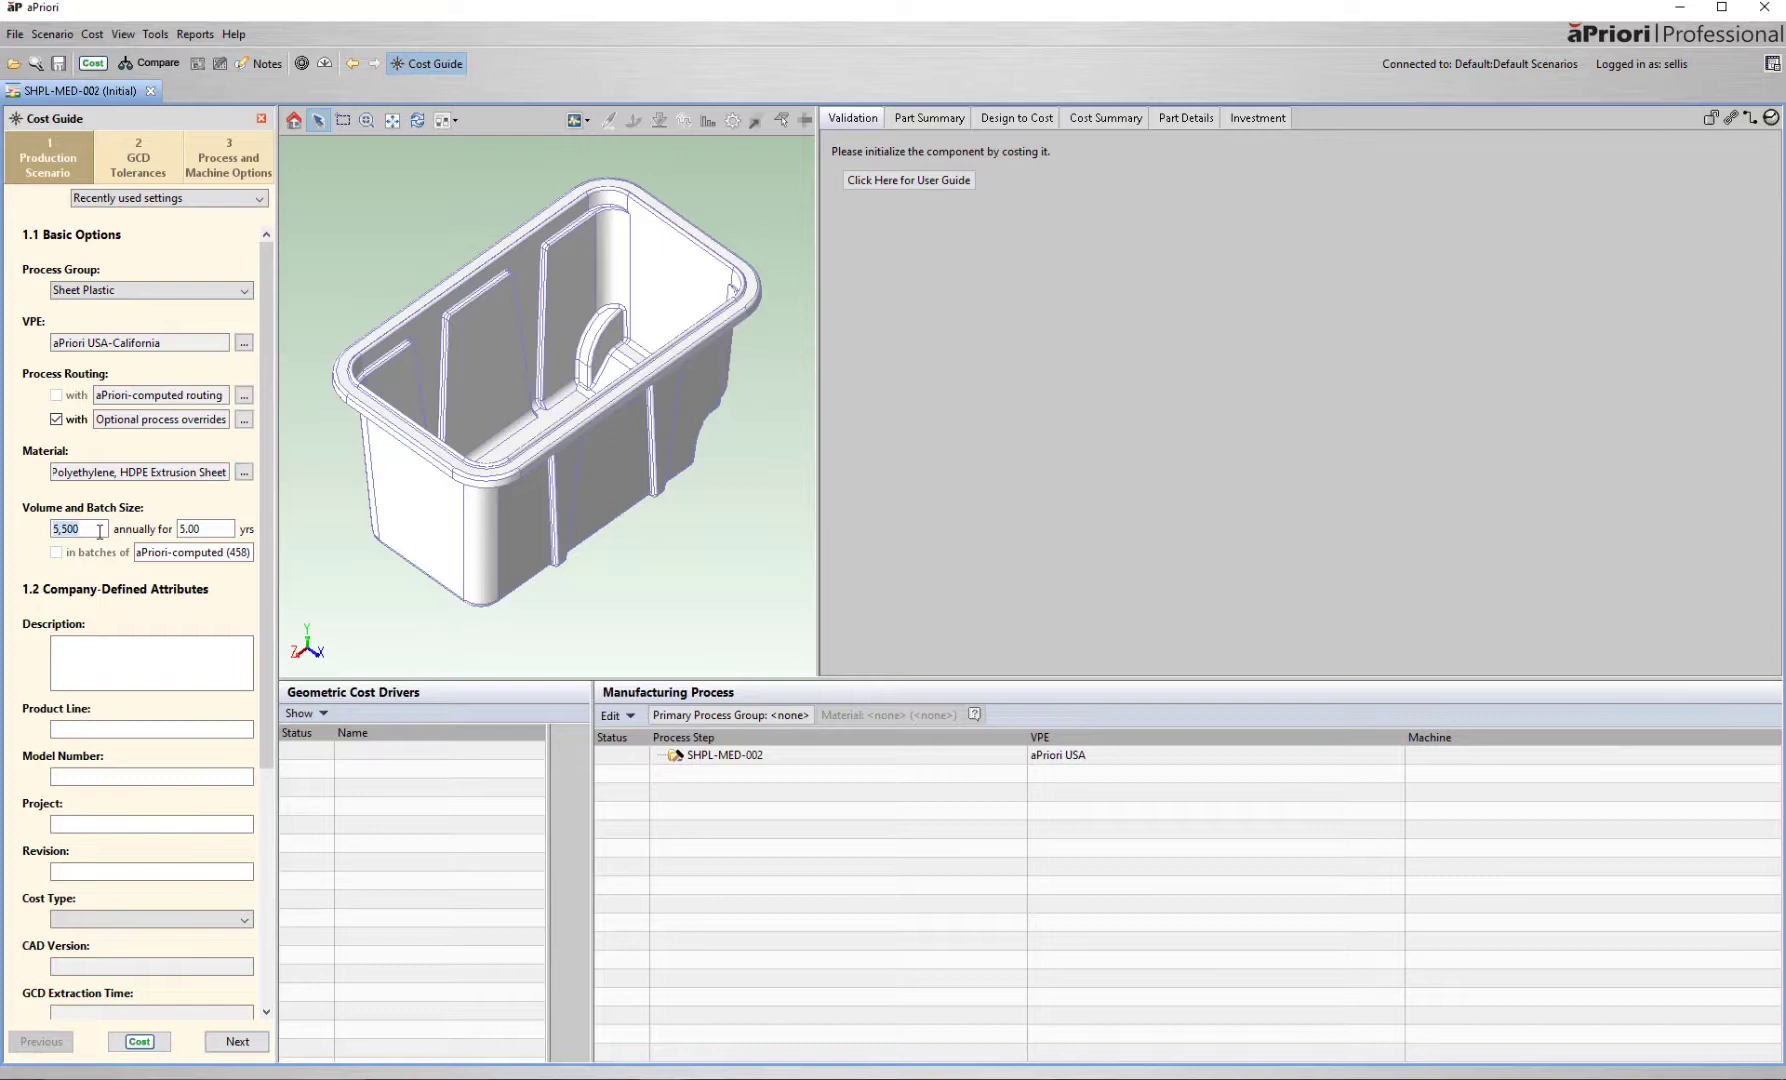
pyautogui.write('5000')
pyautogui.press('Tab')
pyautogui.write('1')
pyautogui.click(139, 1041)
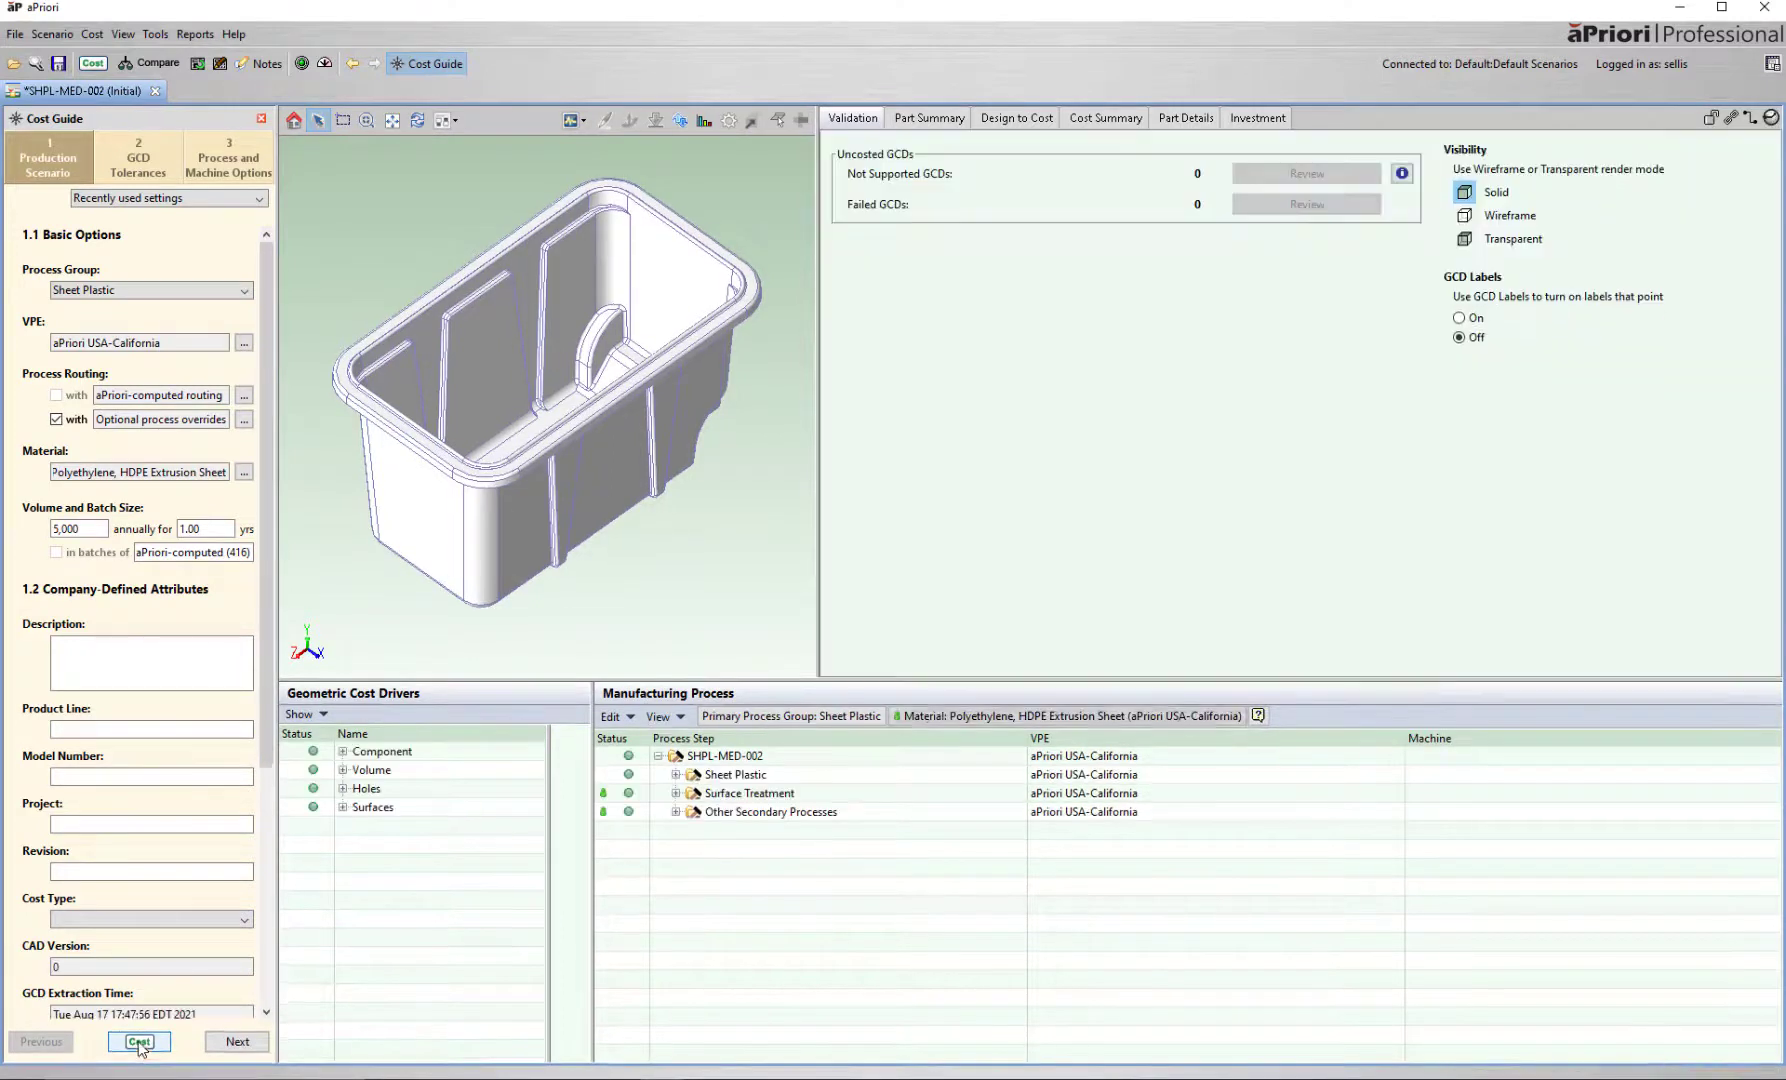
# Review the part summary and expand the Sheet Plastic routing down to the individual Single Cavity Mold processes.
pyautogui.click(920, 119)
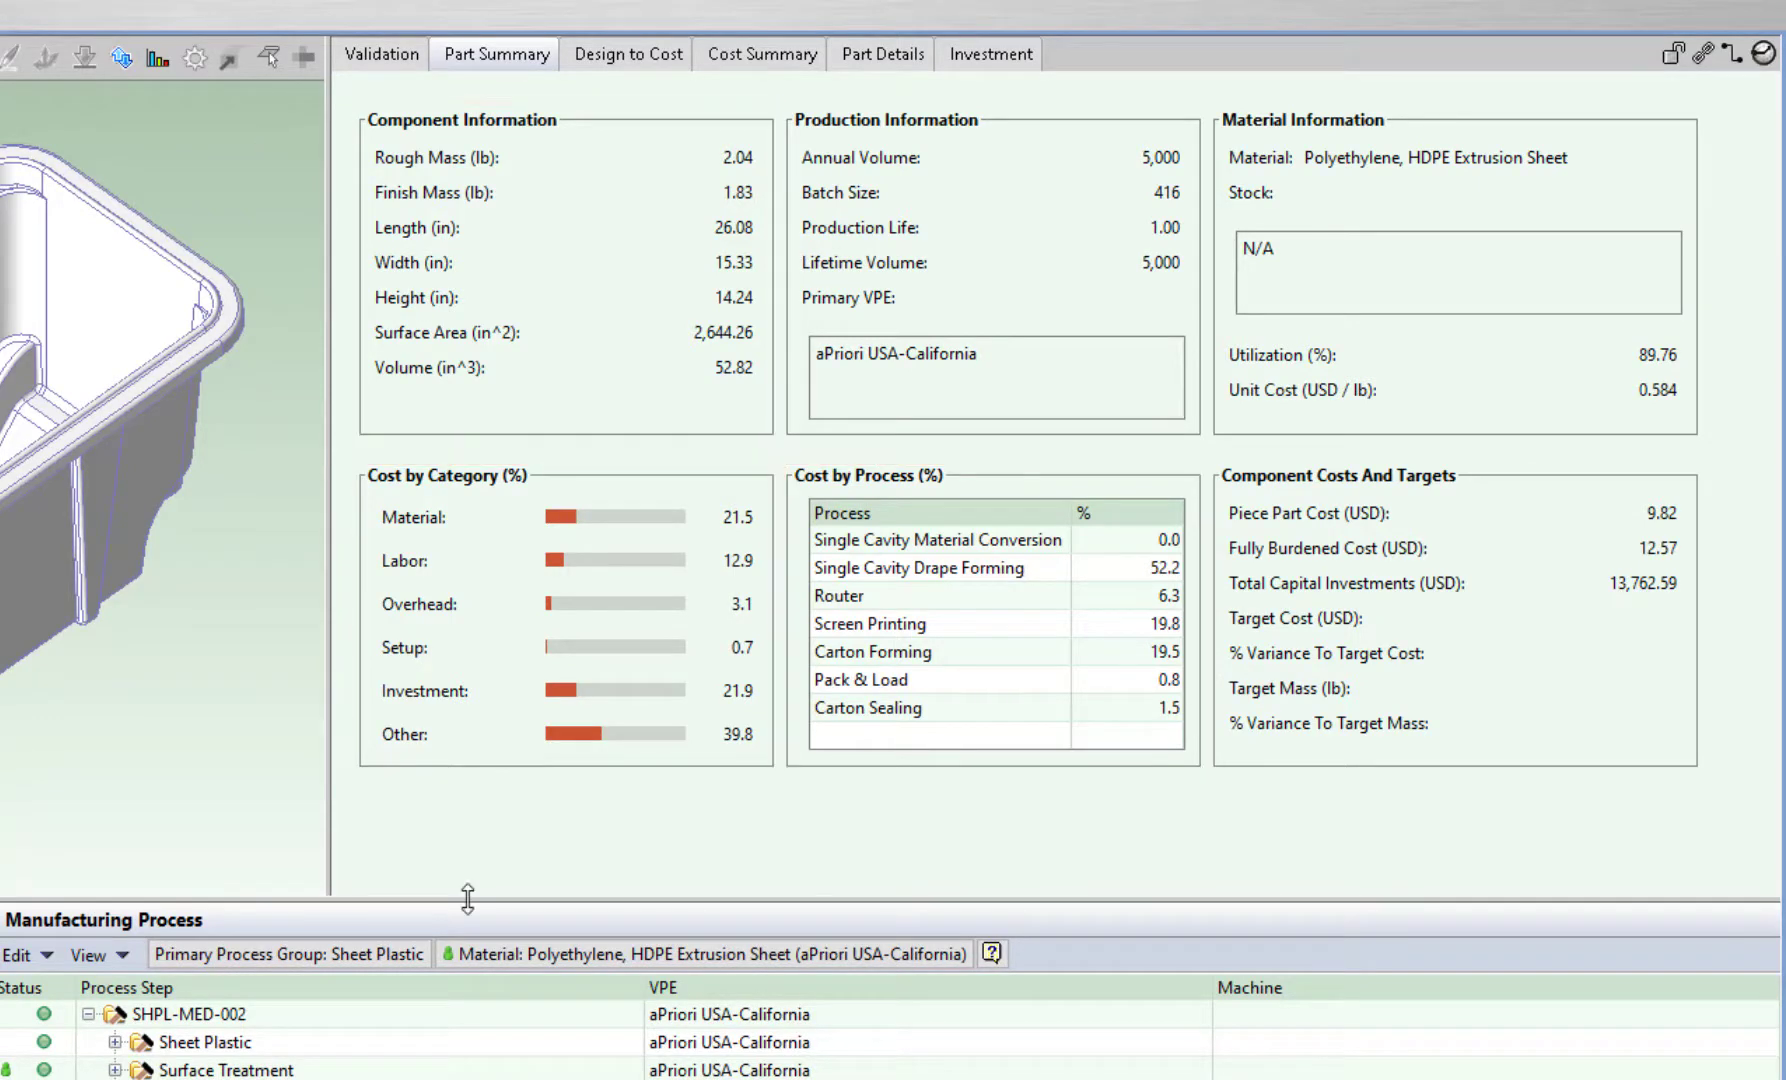
pyautogui.moveTo(466, 899); pyautogui.dragTo(470, 742)
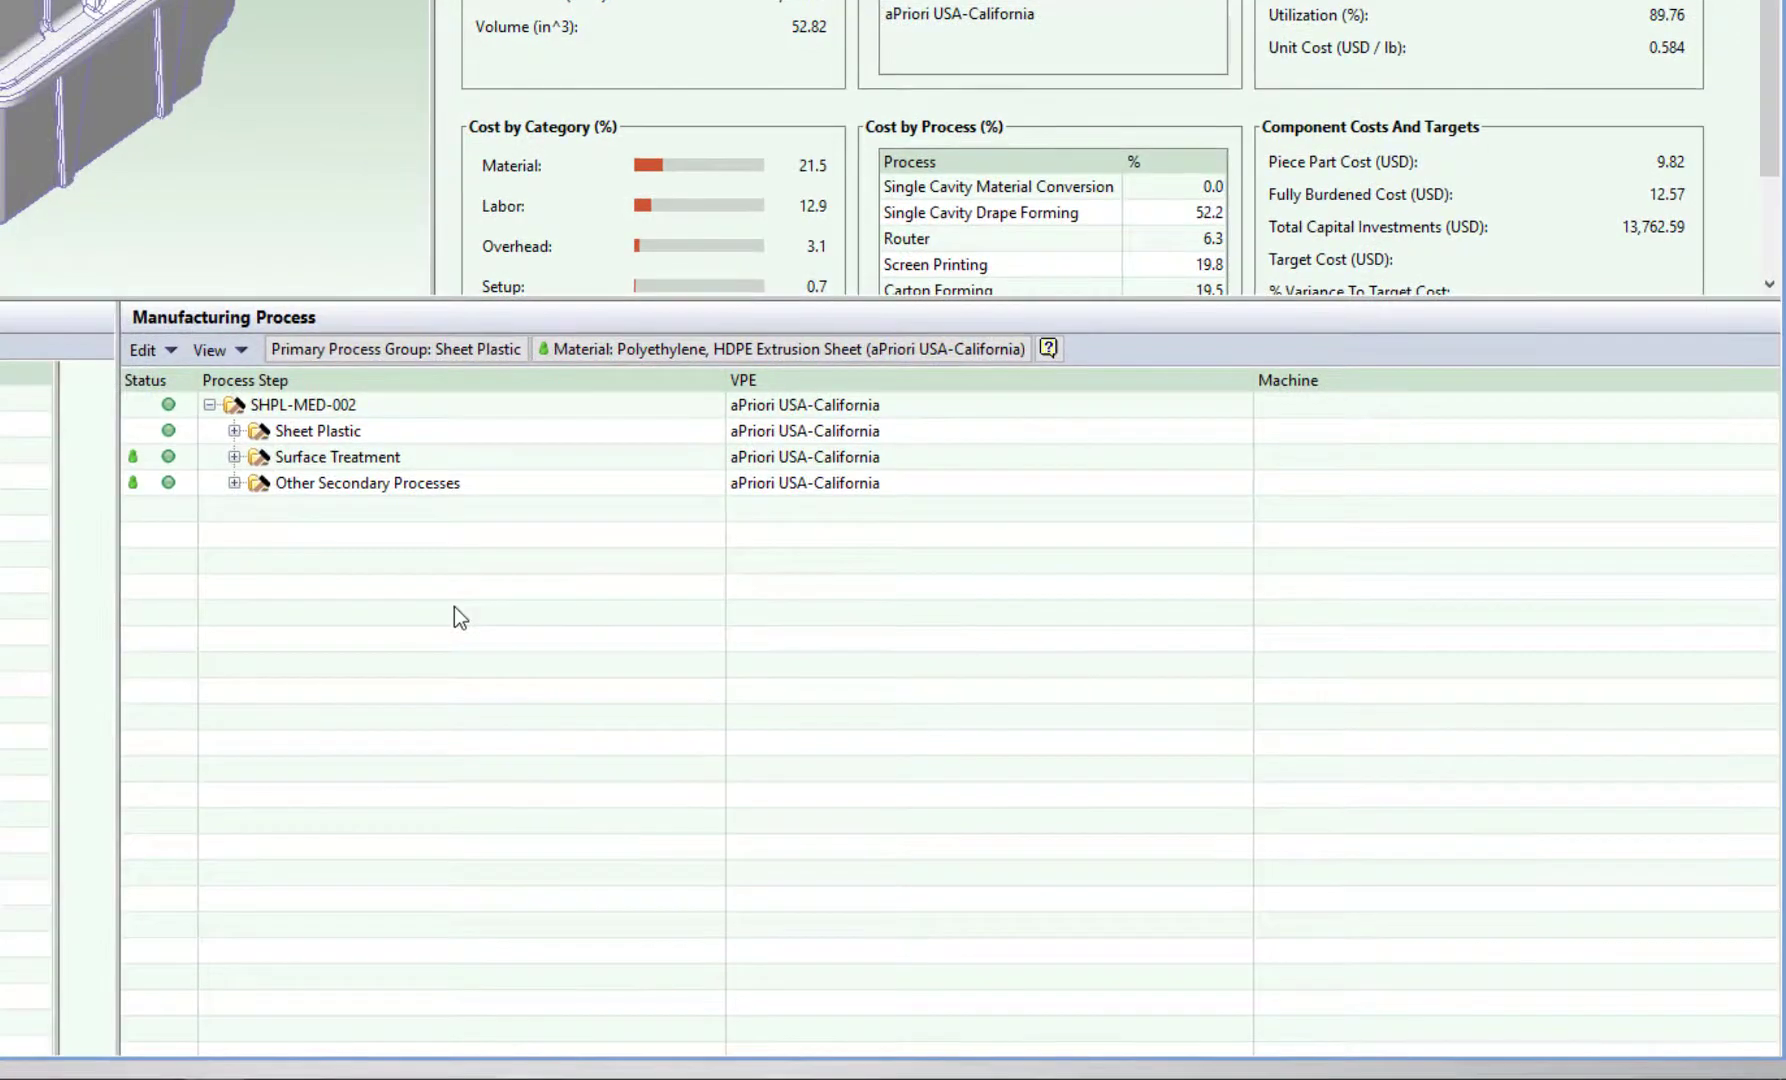
pyautogui.doubleClick(241, 431)
pyautogui.click(259, 457)
pyautogui.doubleClick(262, 483)
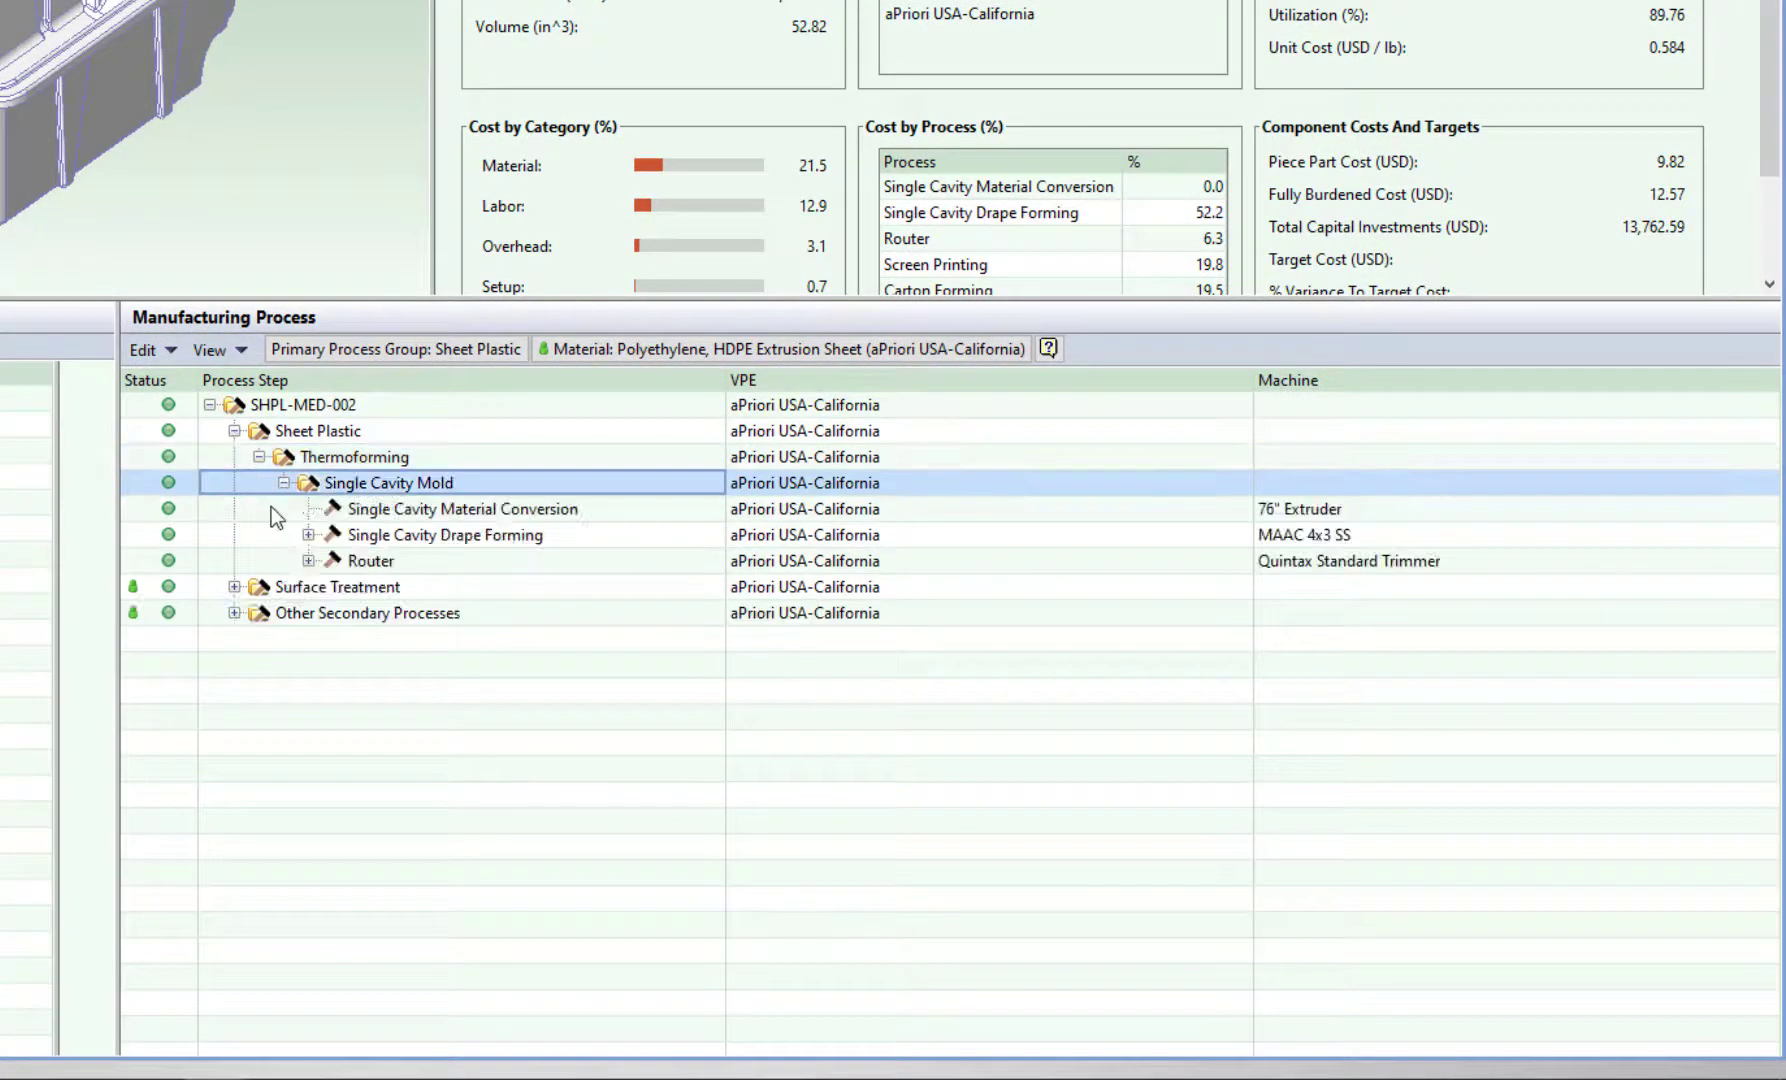
# Examine the process options for Single Cavity Drape Forming and Single Cavity Mold.
pyautogui.click(171, 349)
pyautogui.click(253, 571)
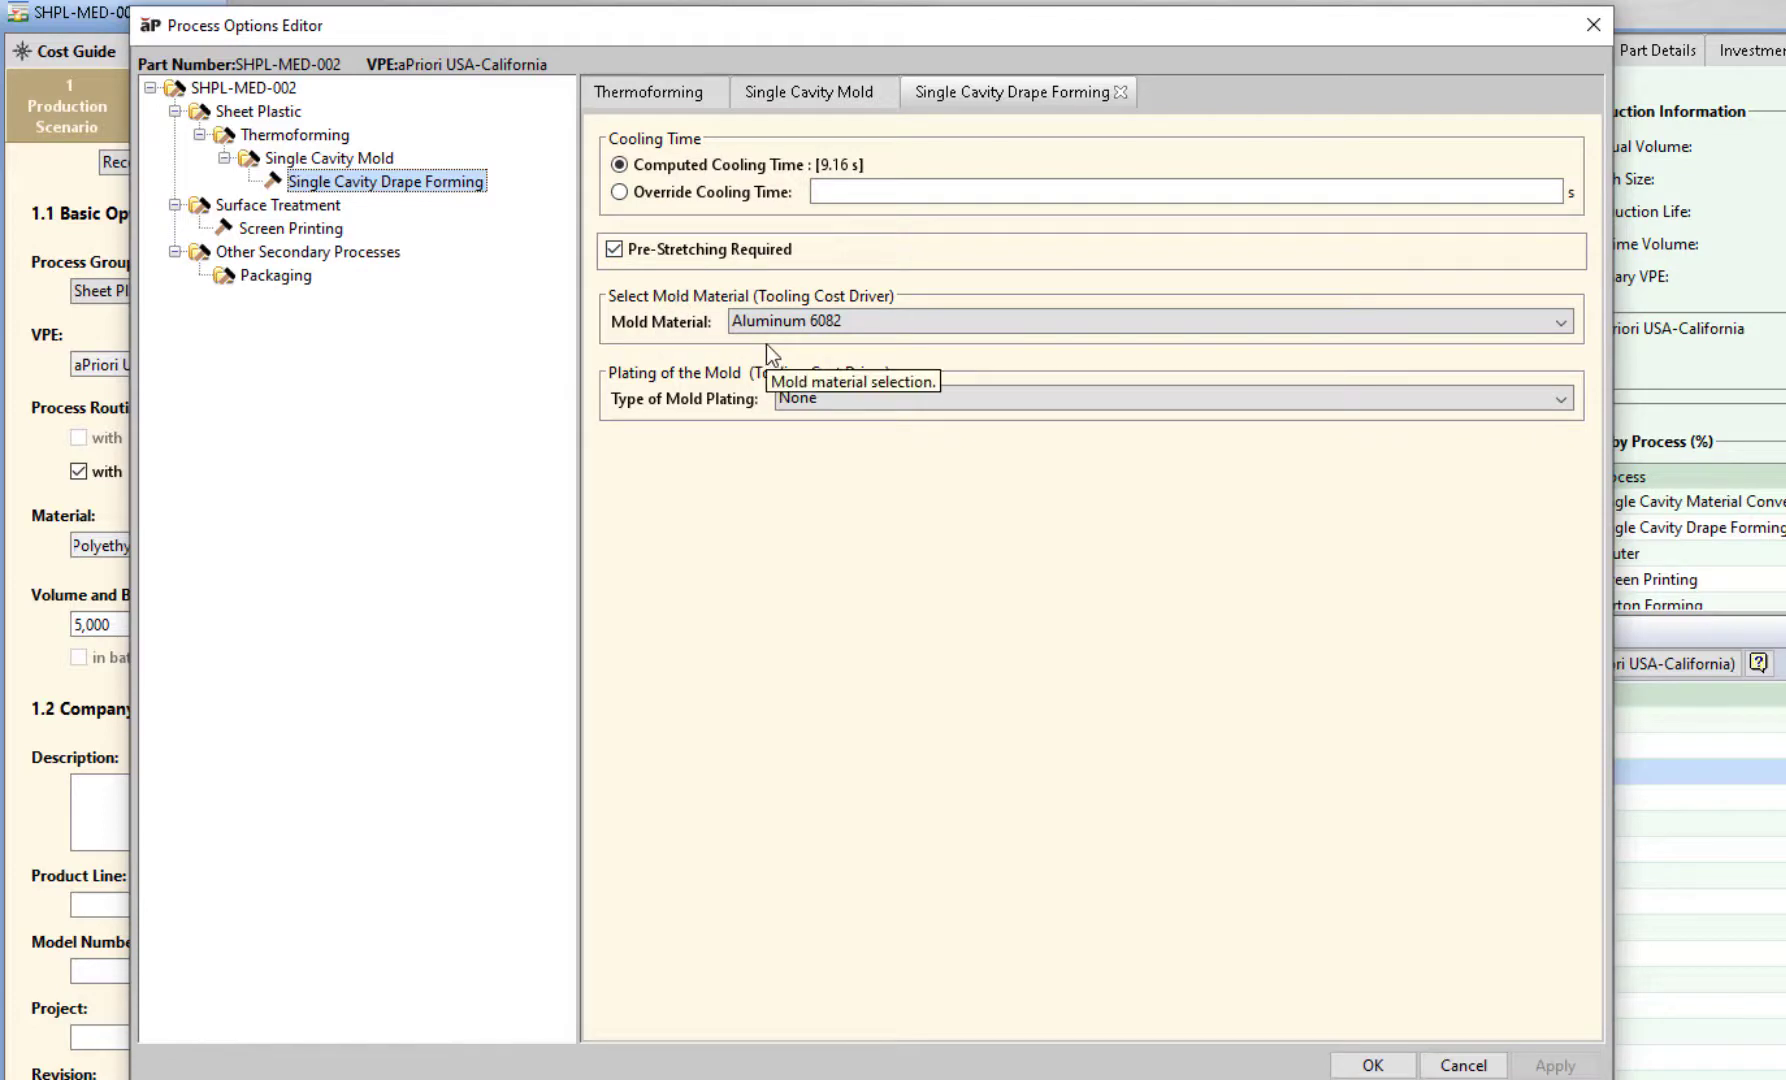
pyautogui.click(359, 160)
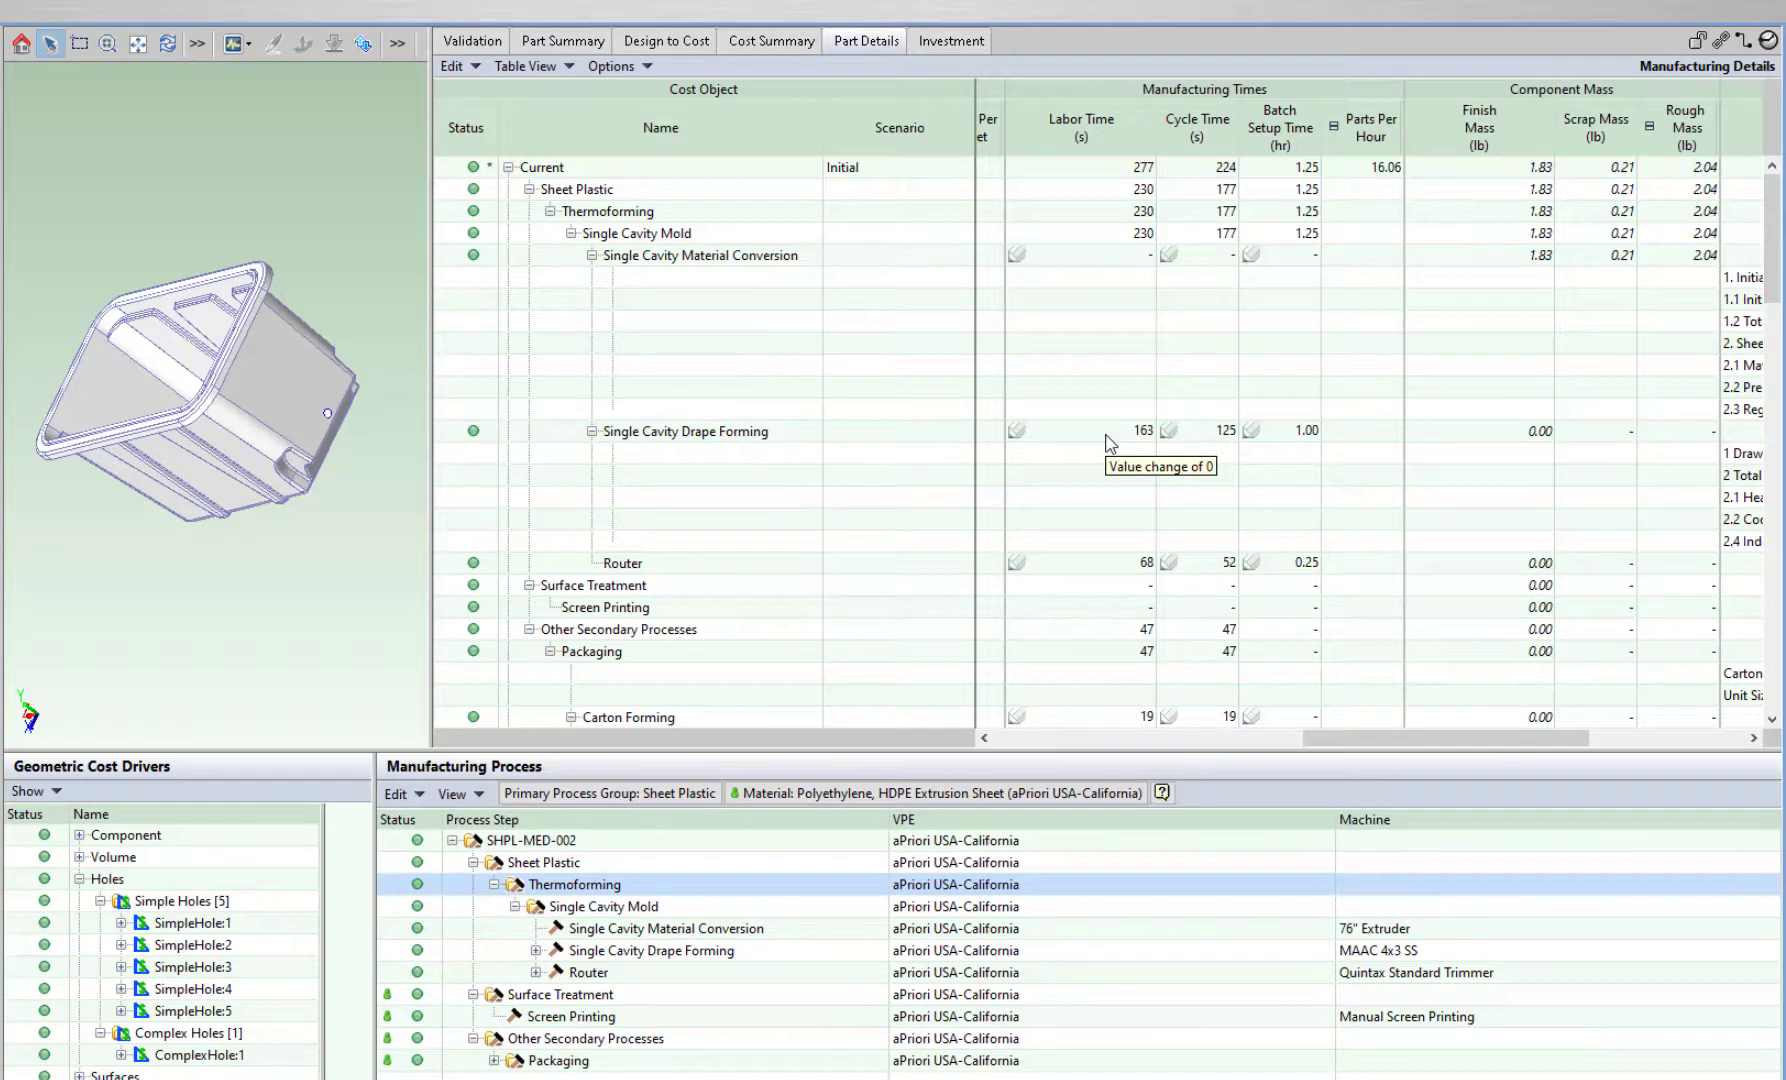
# Inspect the formula dependencies behind the labor time of Single Cavity Drape Forming in the manufacturing details.
pyautogui.click(1107, 436)
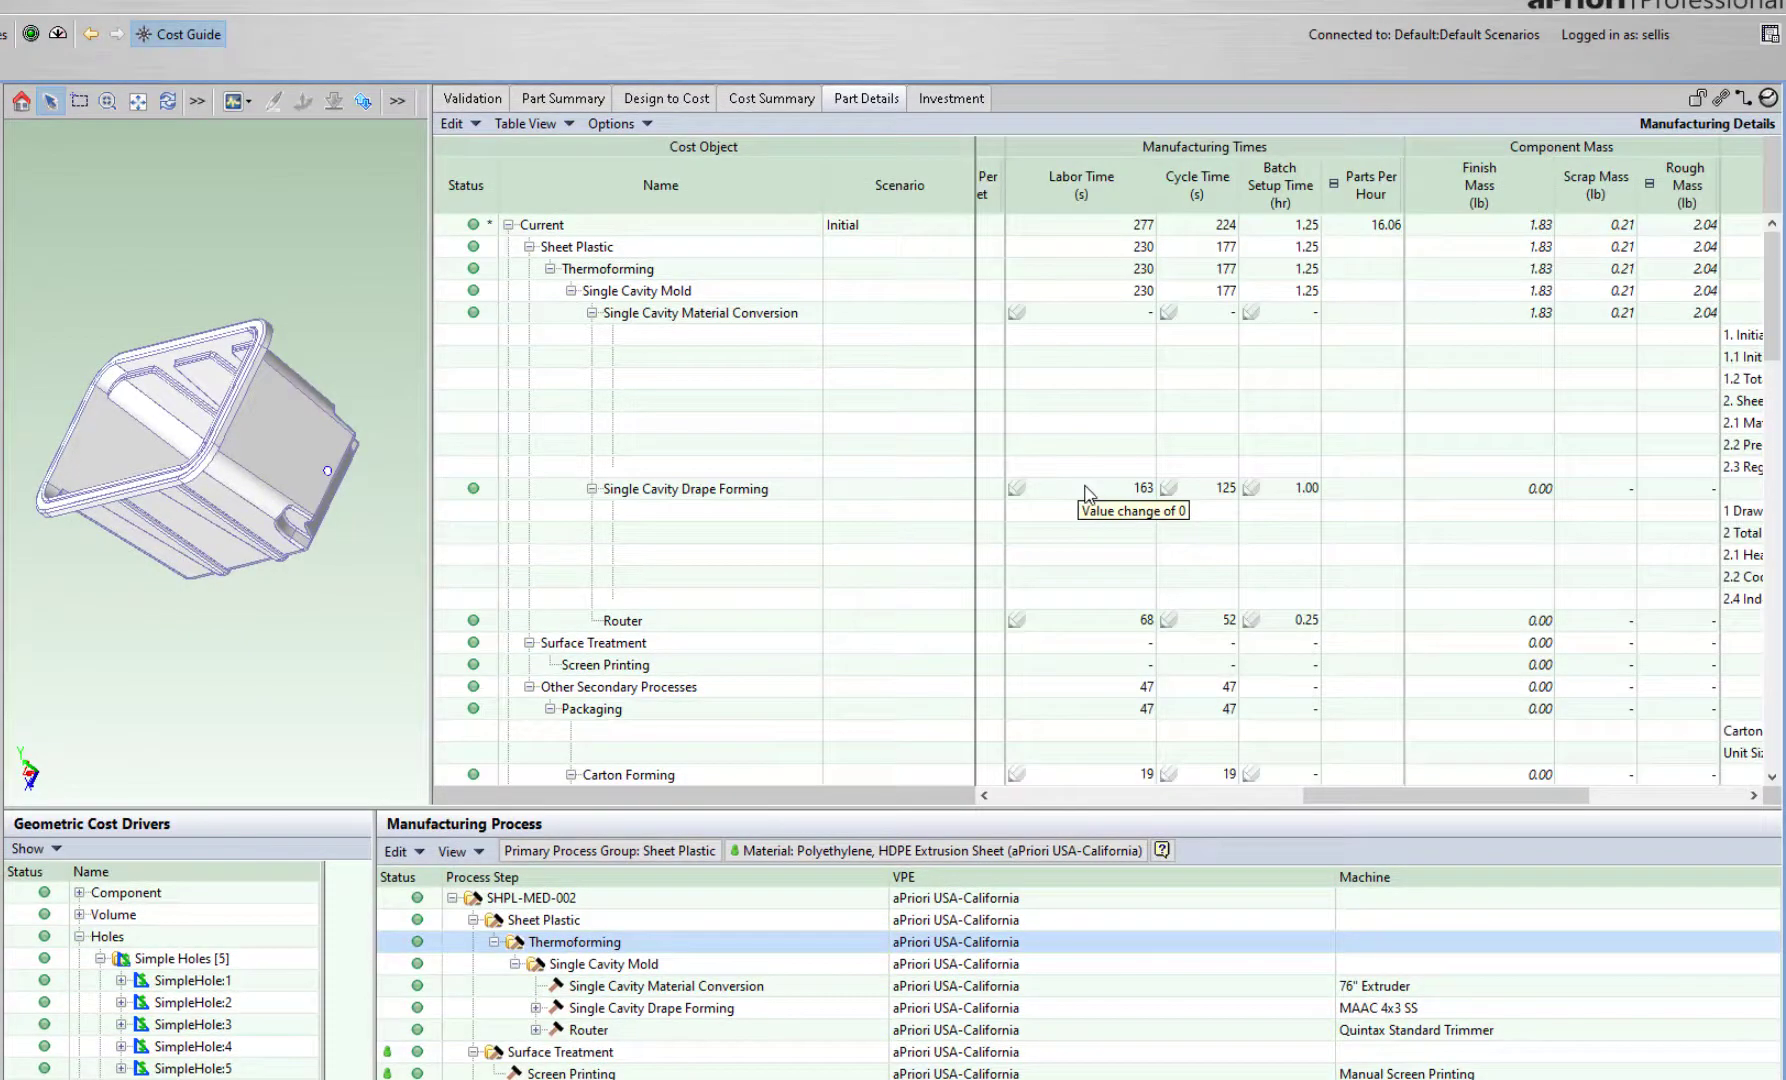
pyautogui.click(1087, 492)
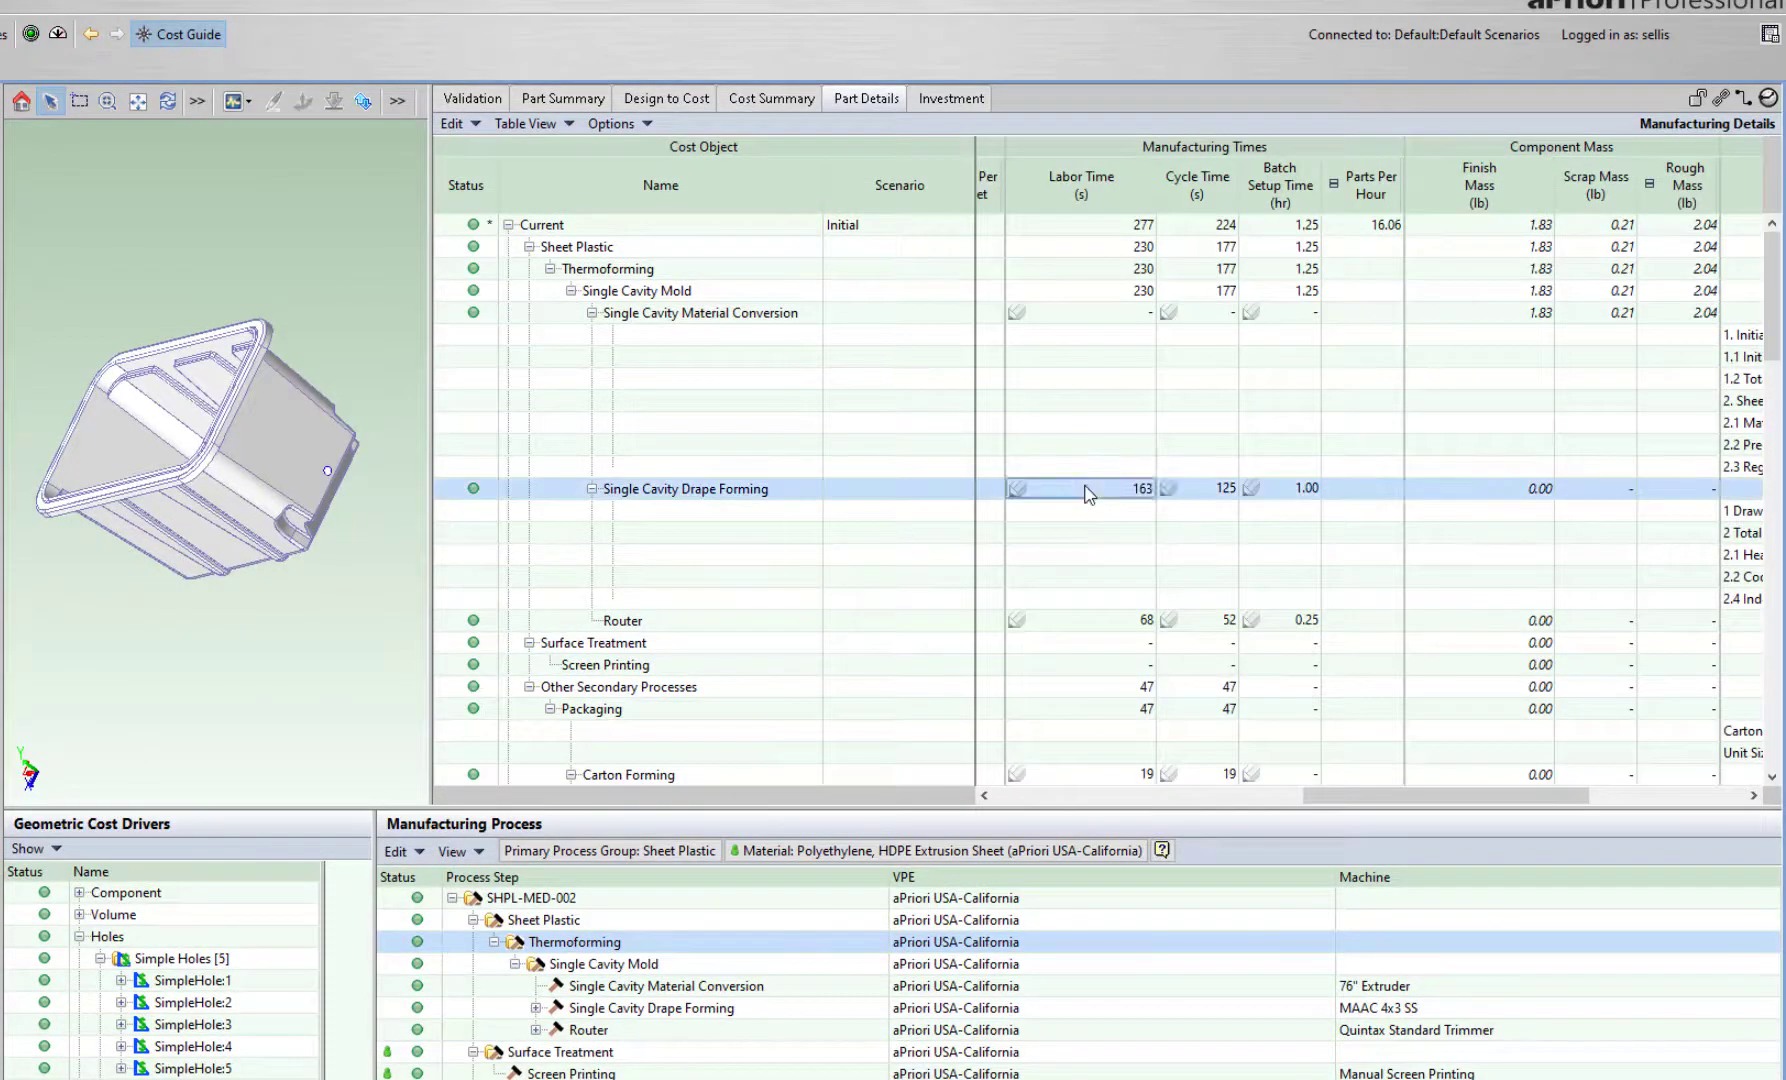
pyautogui.rightClick(1156, 489)
pyautogui.click(1230, 498)
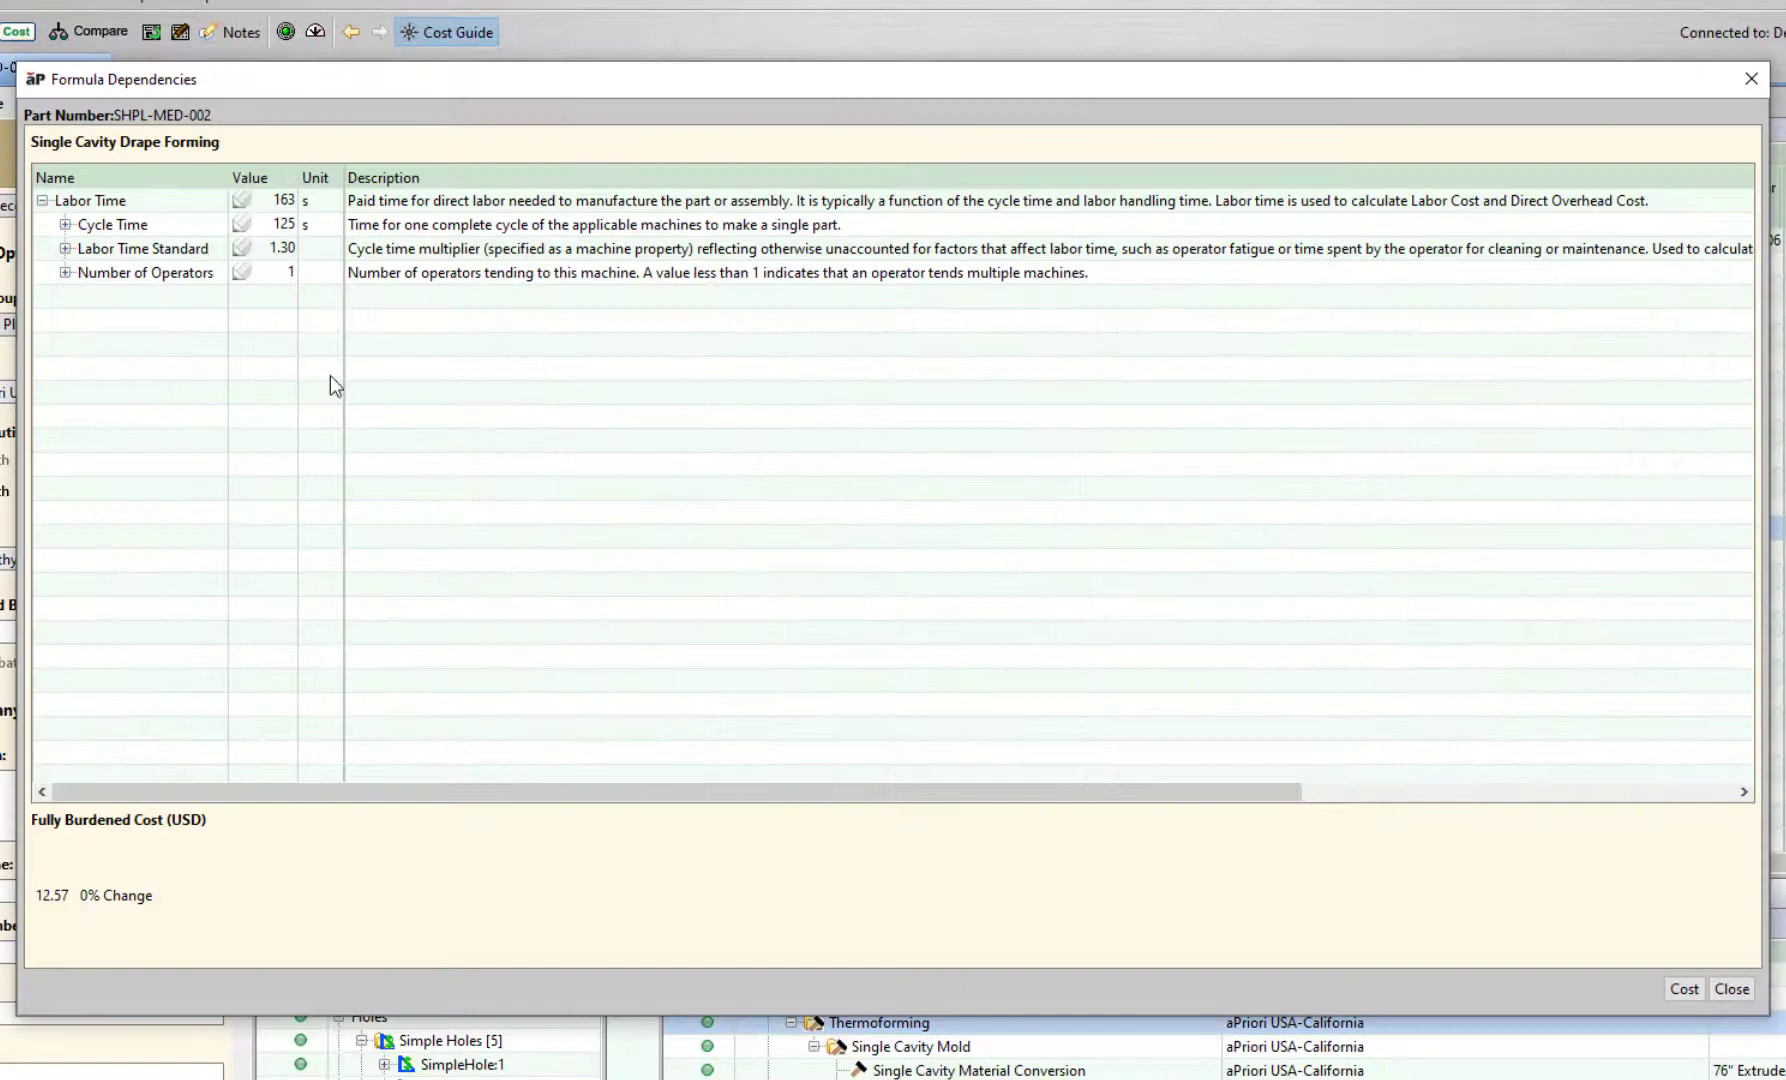
pyautogui.click(43, 177)
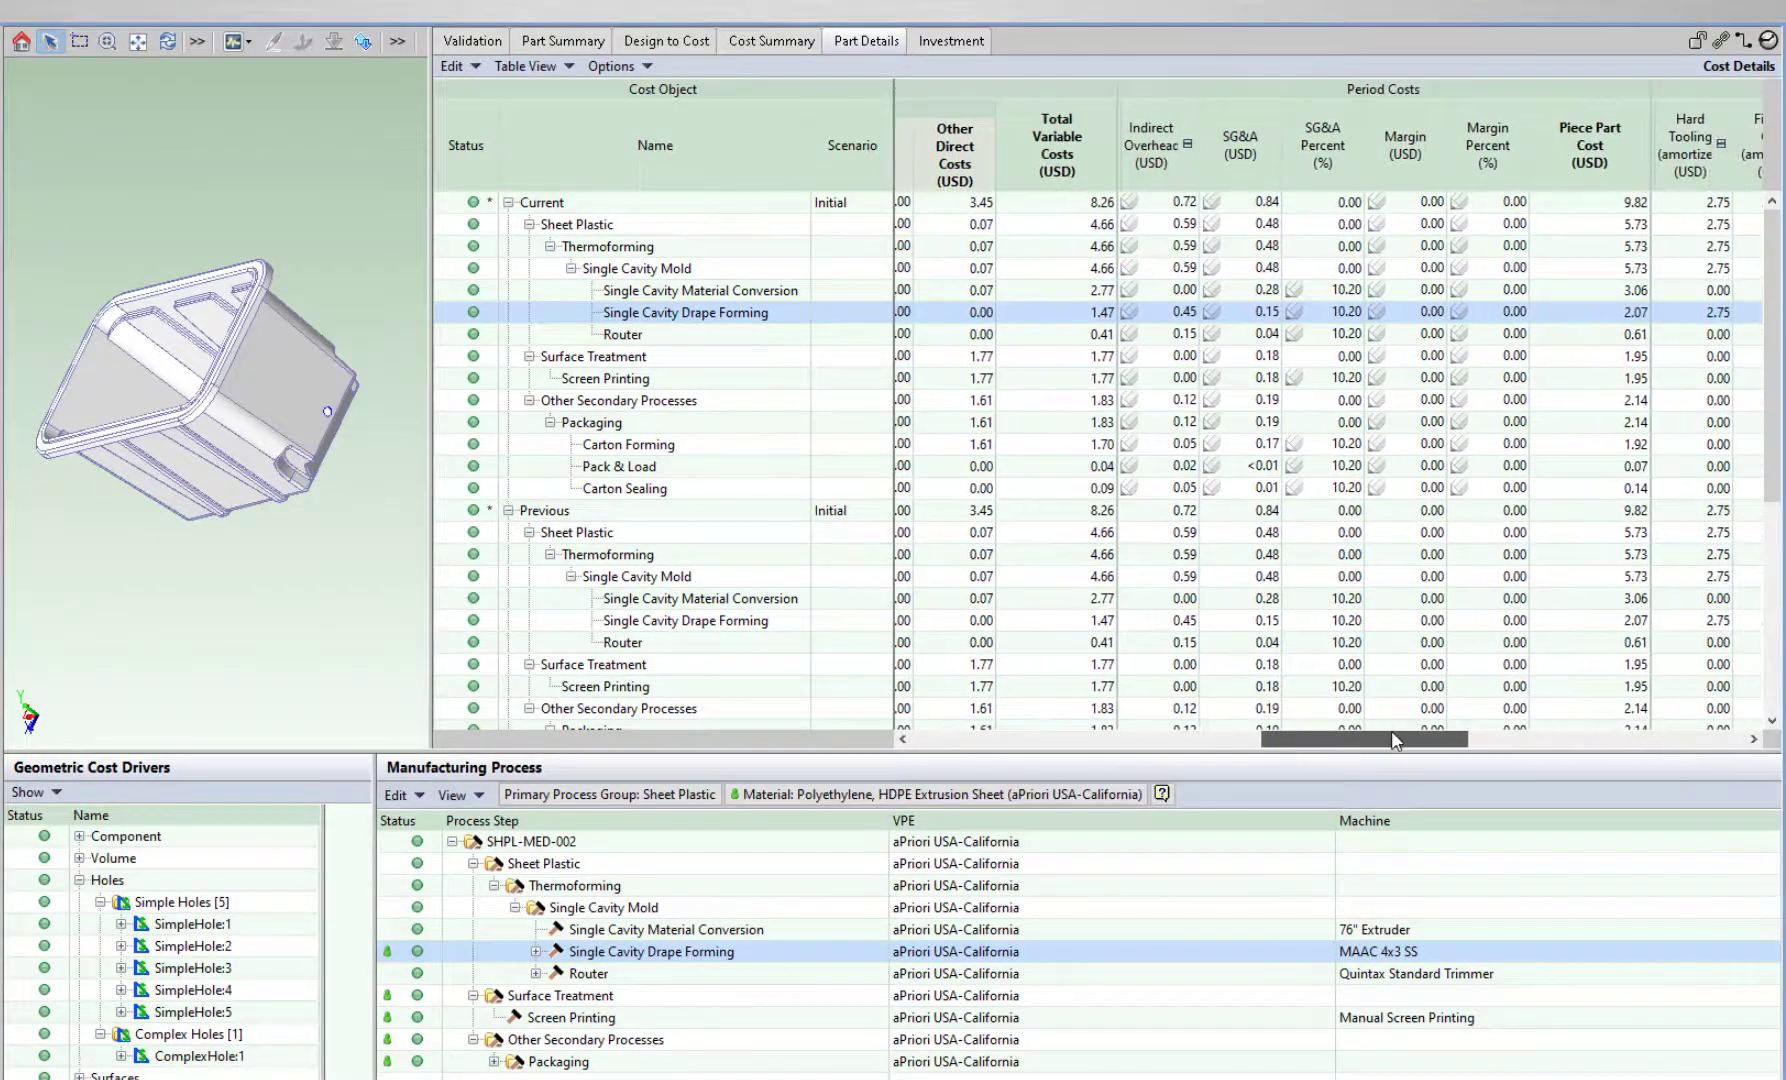
# Enter a margin percent of 20 for the current scenario in the cost details.
pyautogui.doubleClick(1508, 203)
pyautogui.write('20')
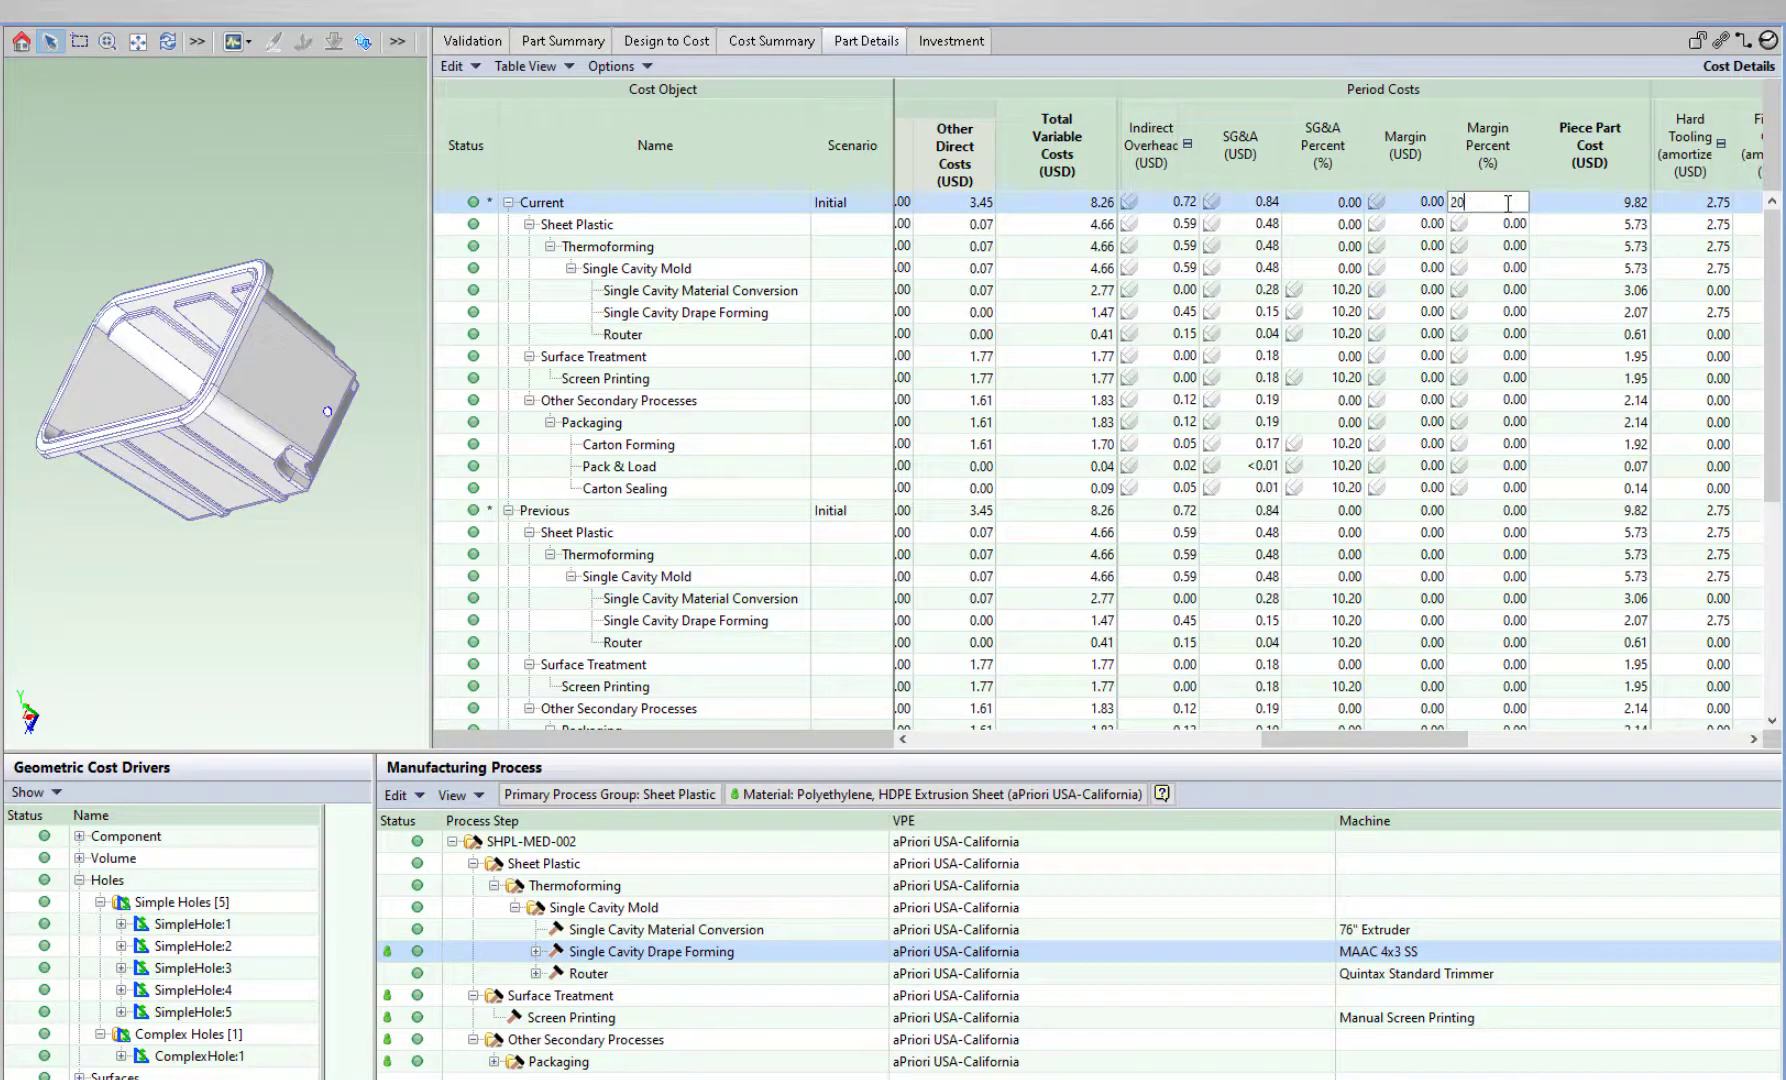
pyautogui.press('Return')
# Generate the Part Cost spreadsheet report, saving the changes to the scenario.
pyautogui.click(195, 34)
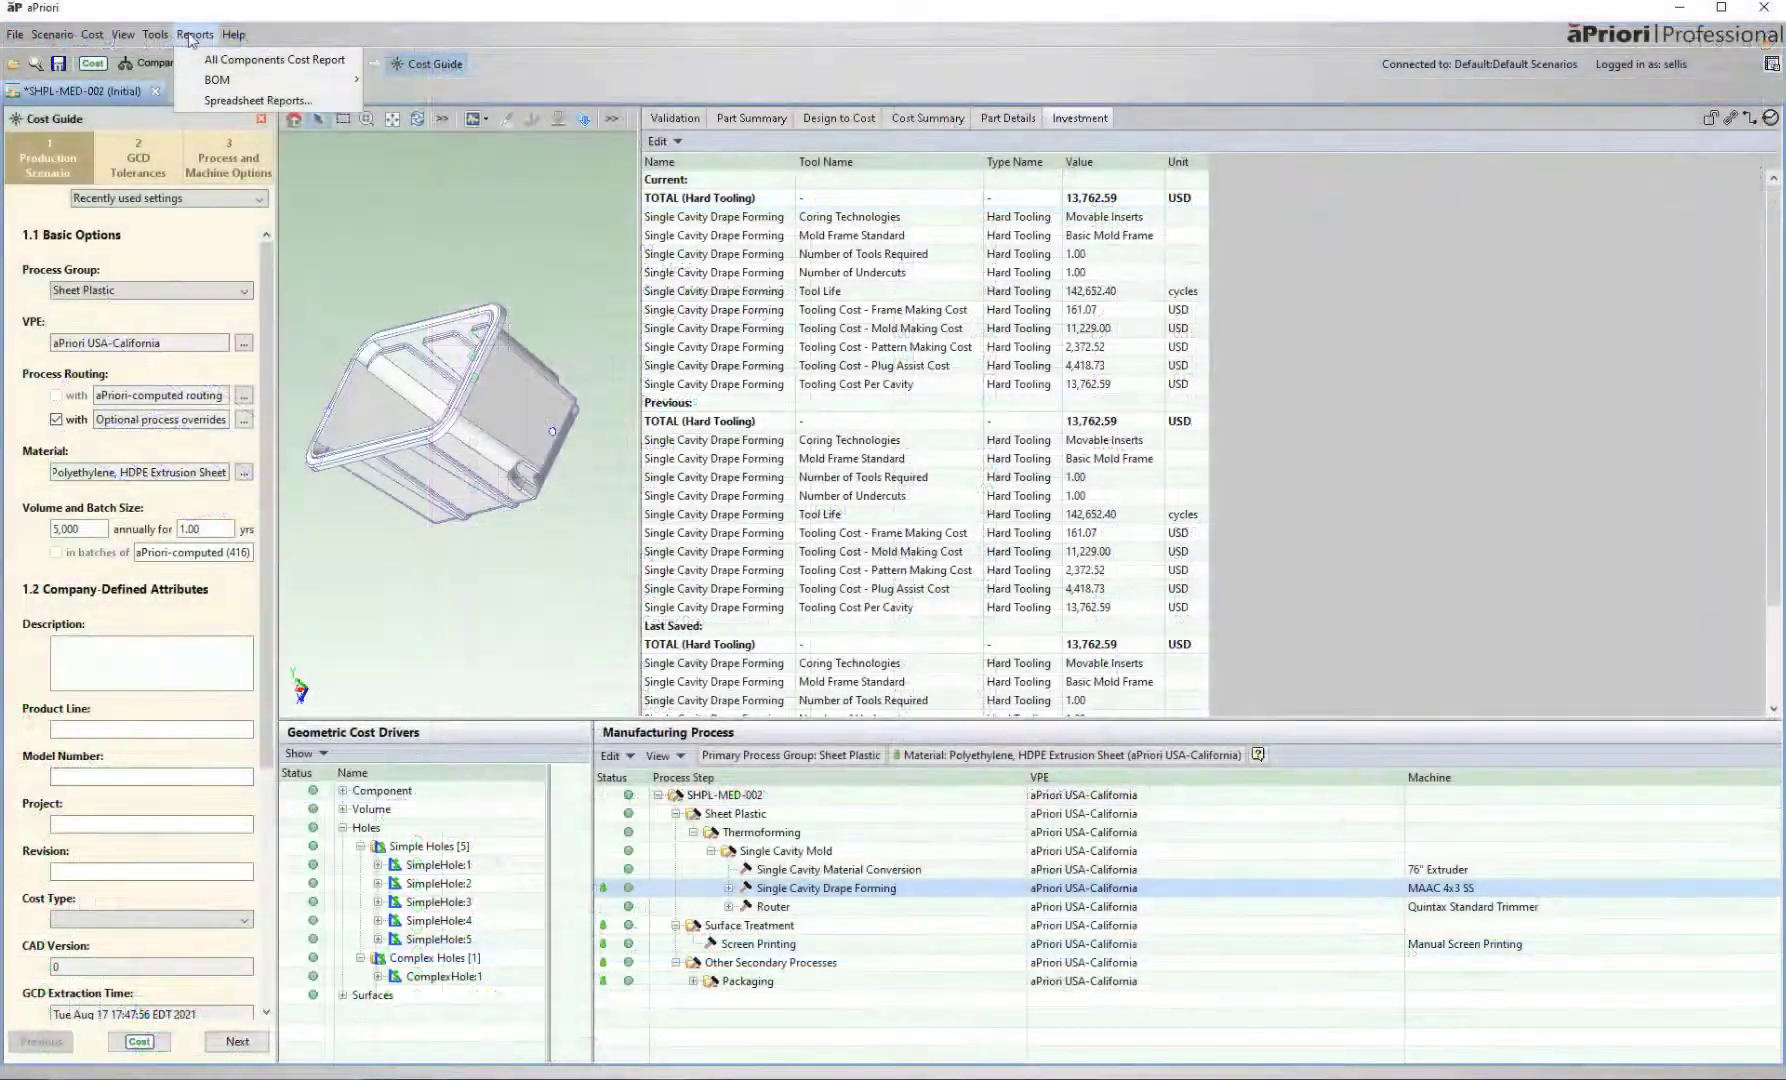
pyautogui.click(245, 108)
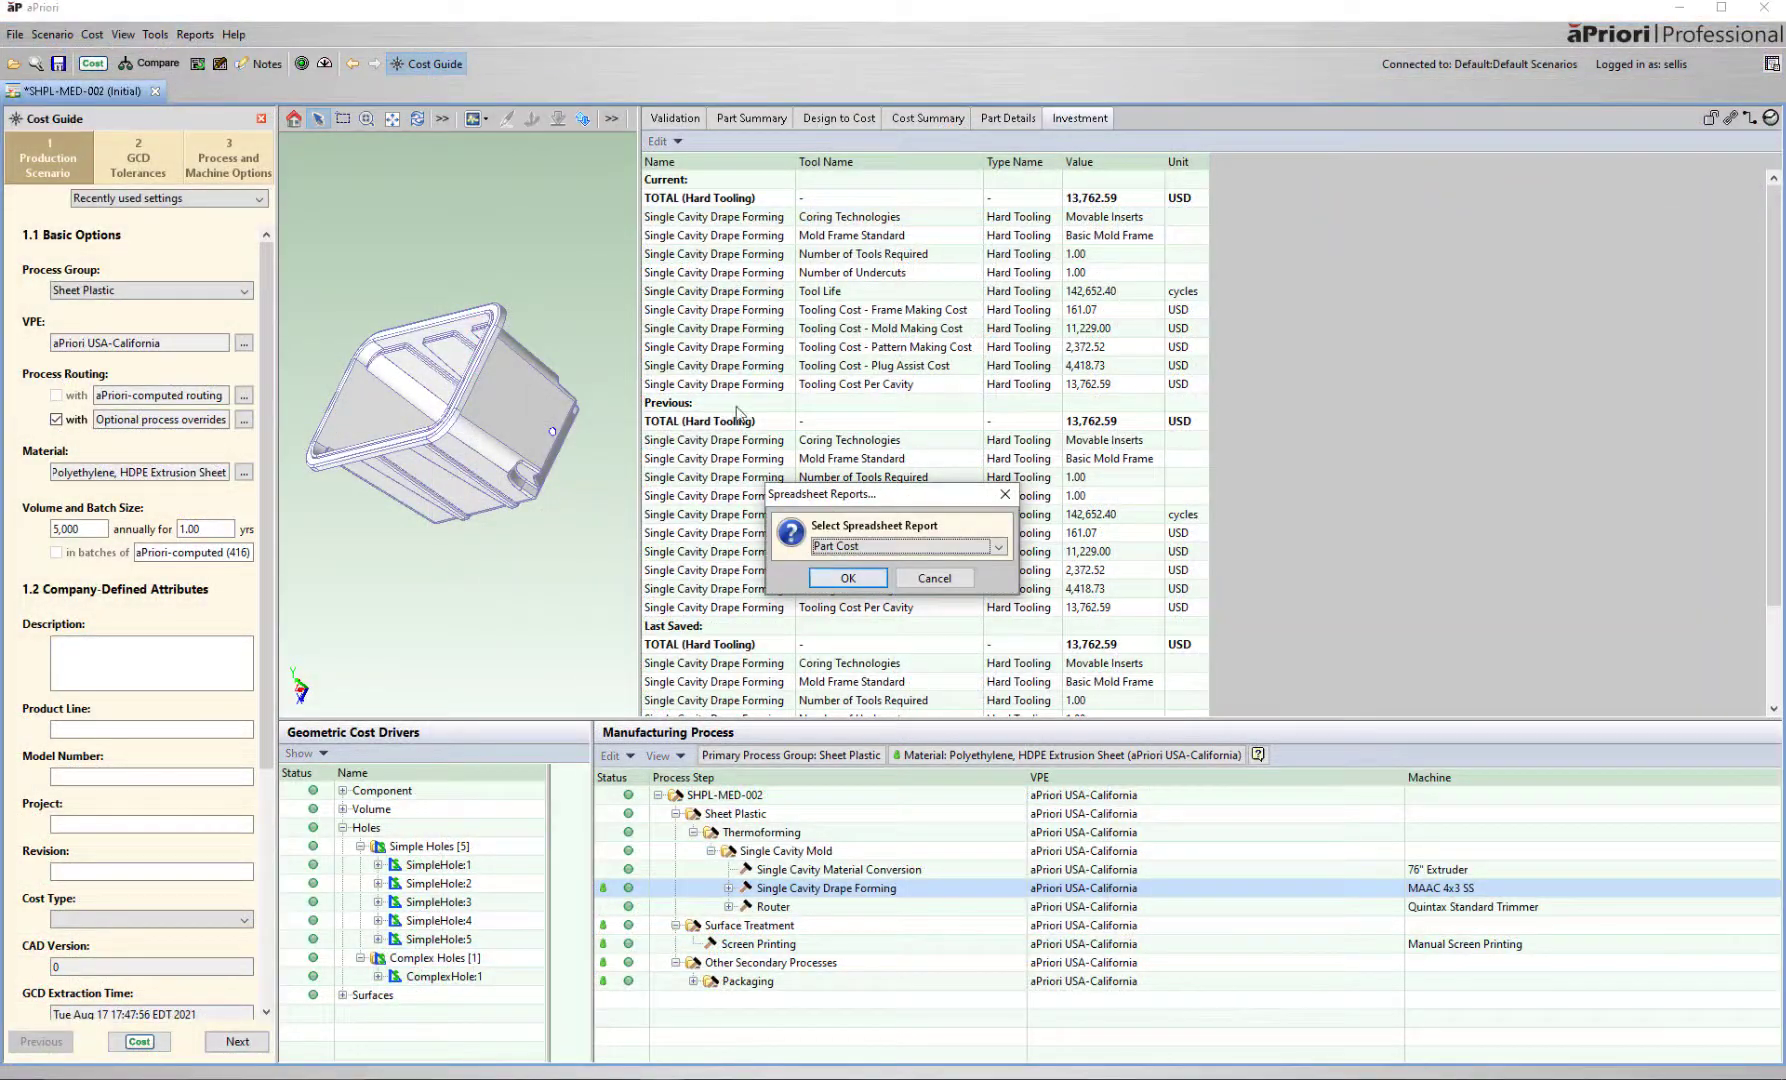
pyautogui.click(848, 578)
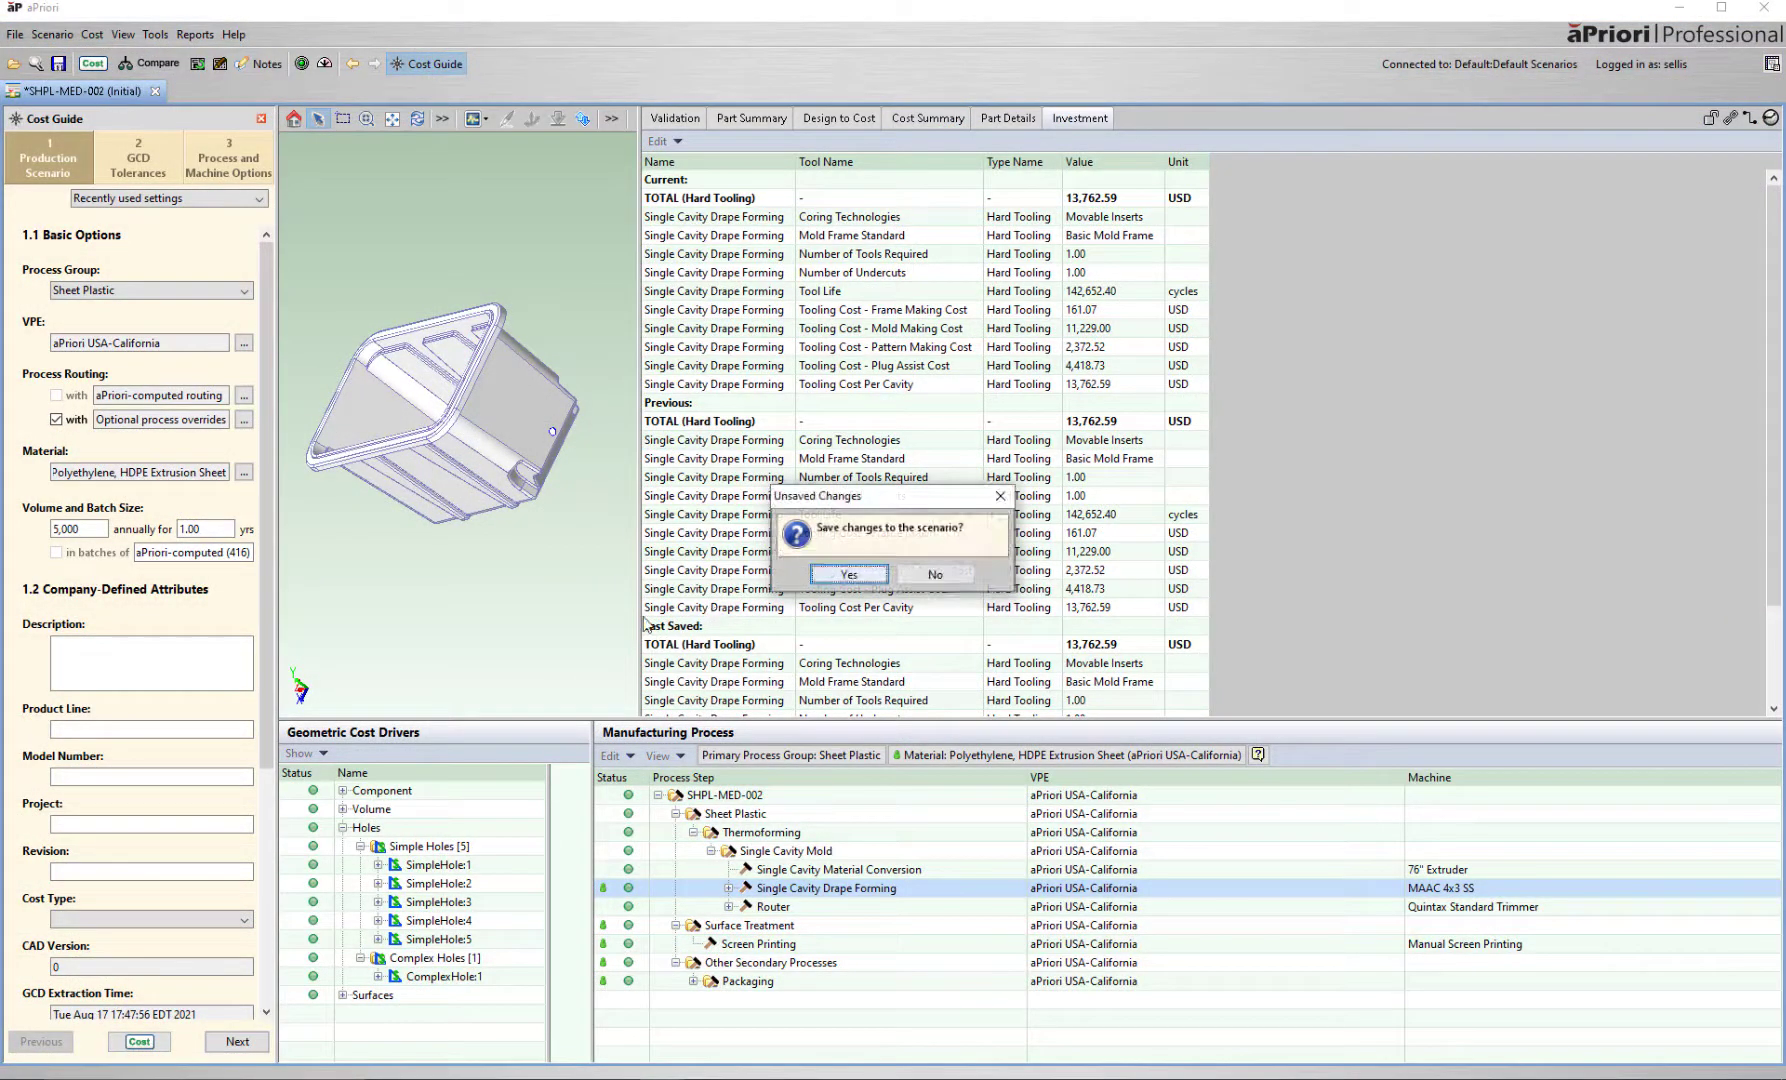
pyautogui.click(866, 578)
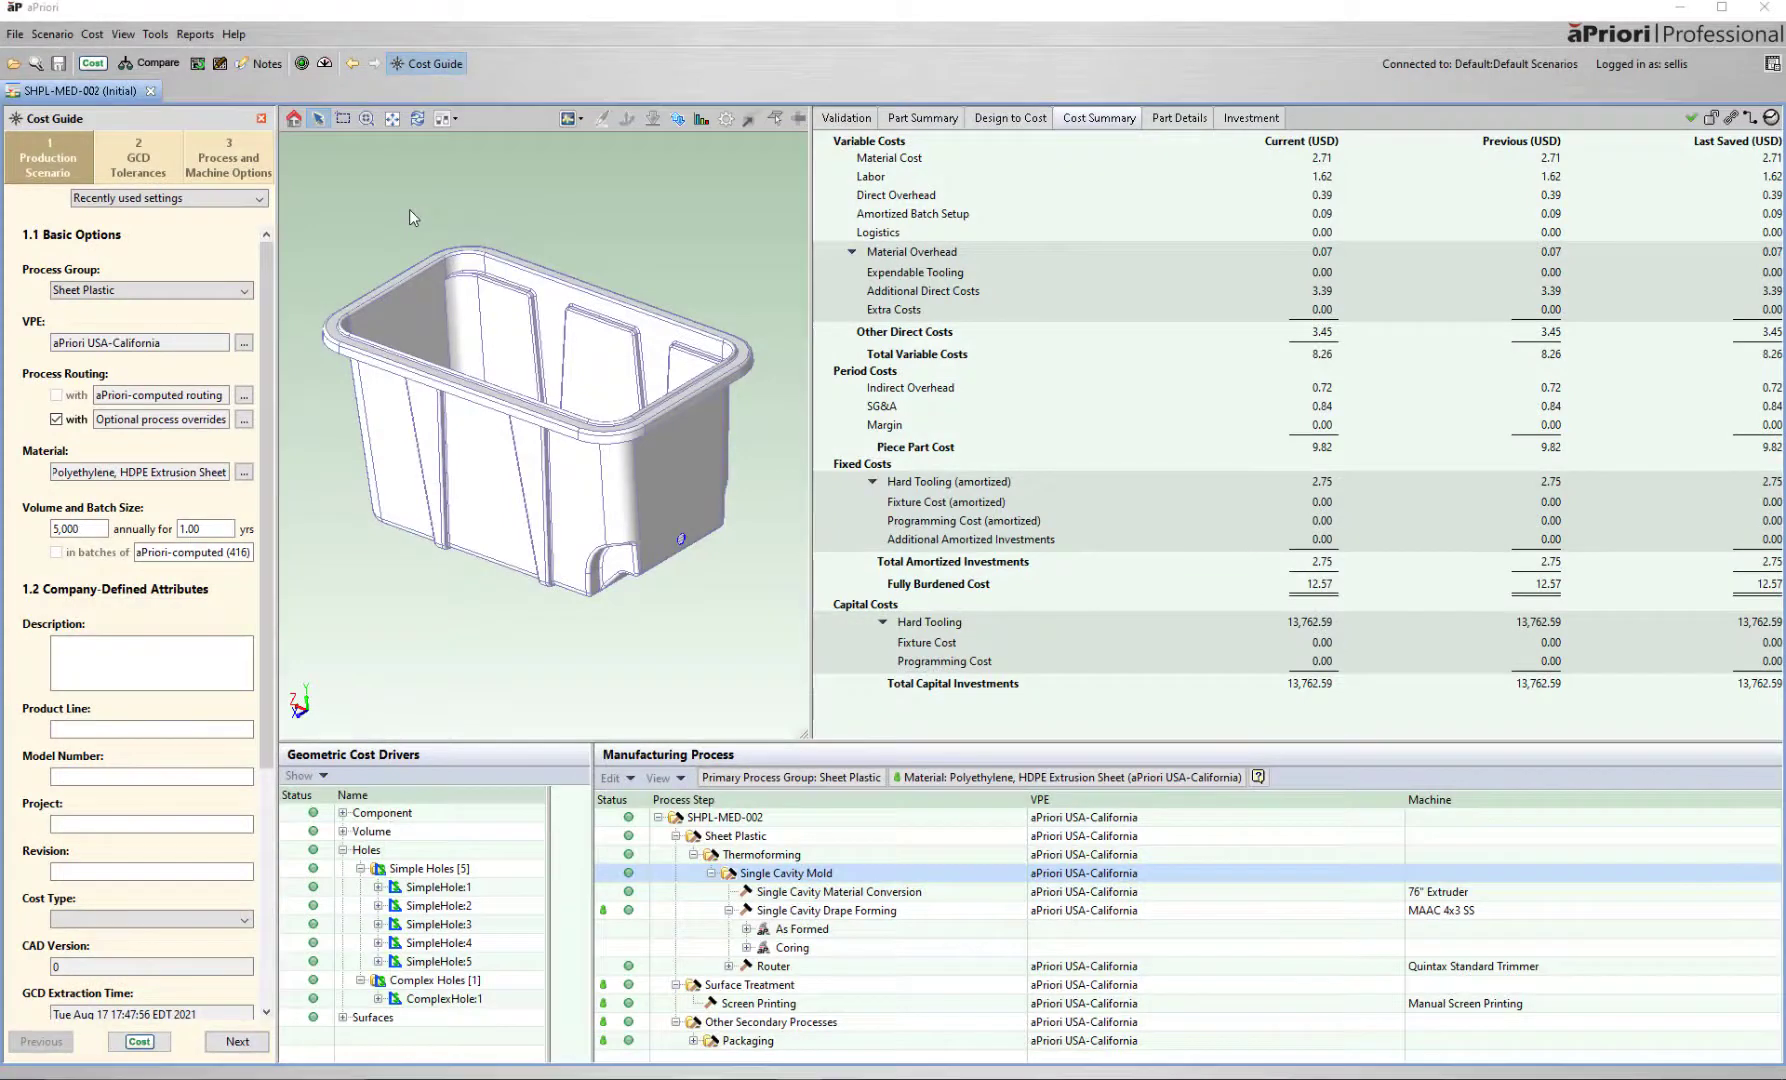
# Create a bulk cost group named Valves from the Valves components folder with the default scenario settings, and cost its components.
pyautogui.click(155, 34)
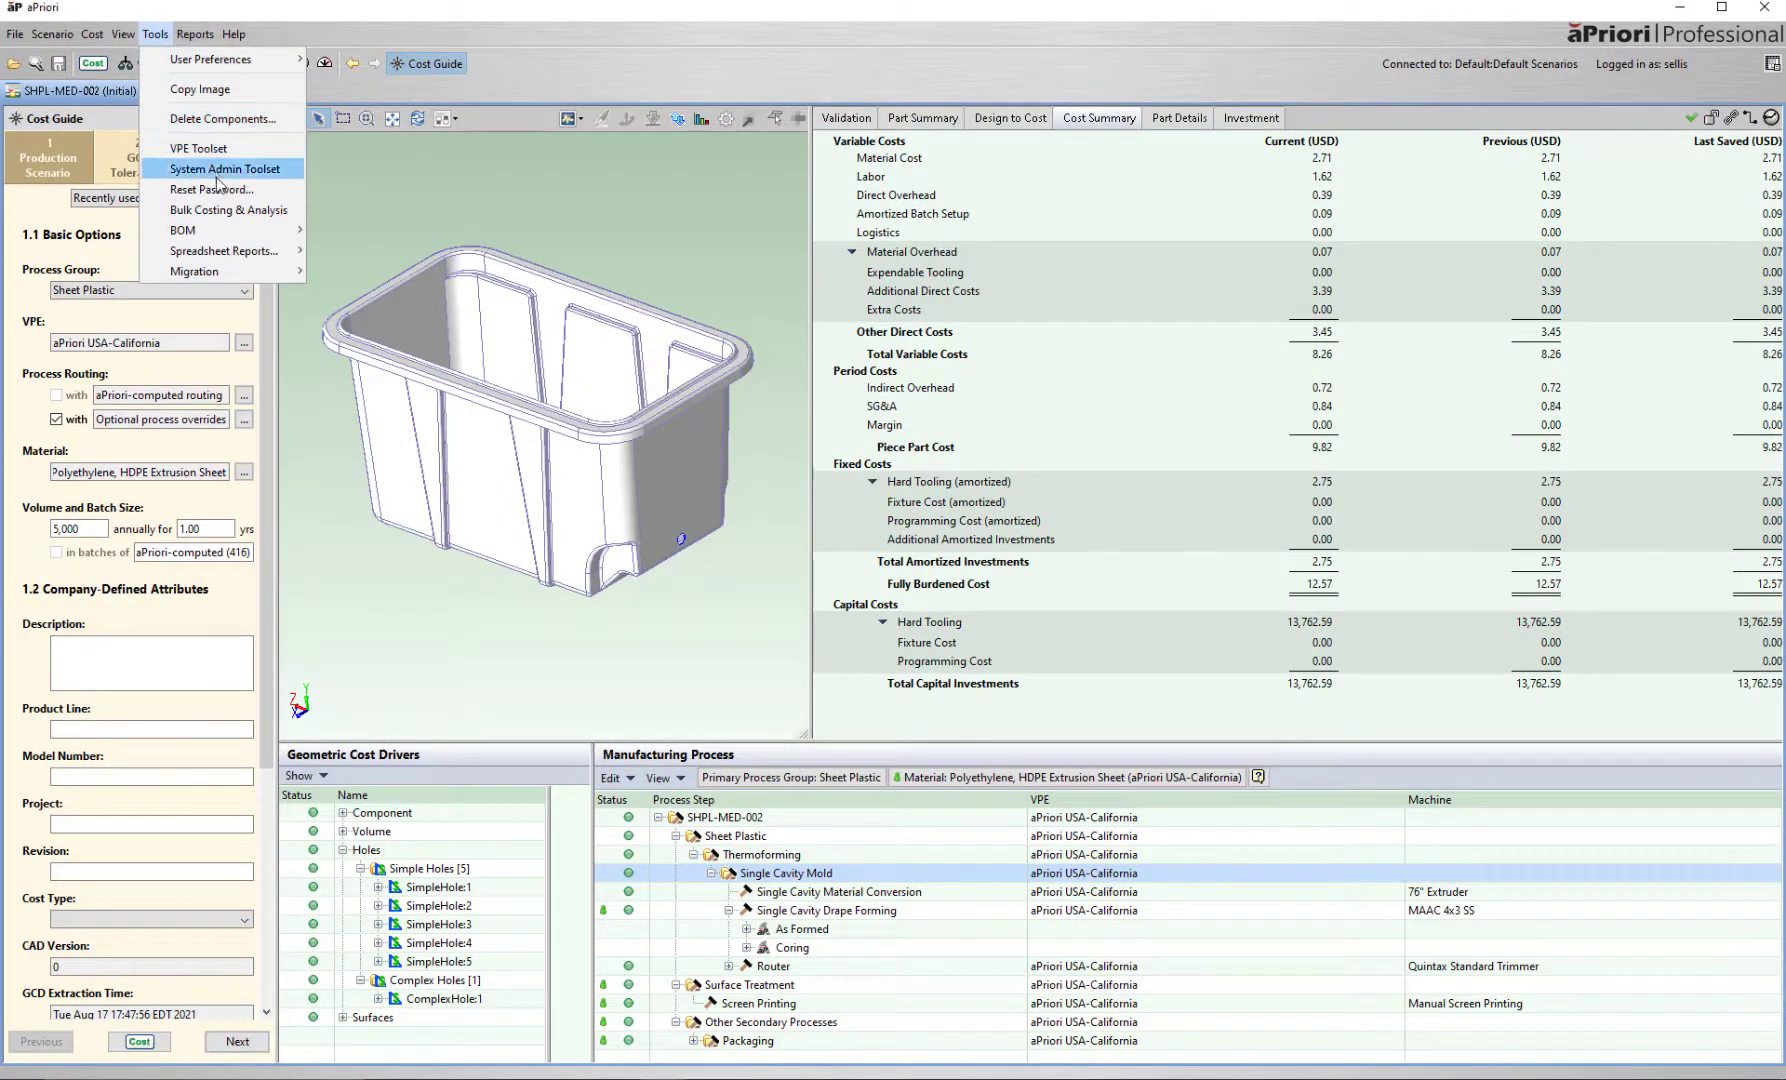
pyautogui.click(225, 210)
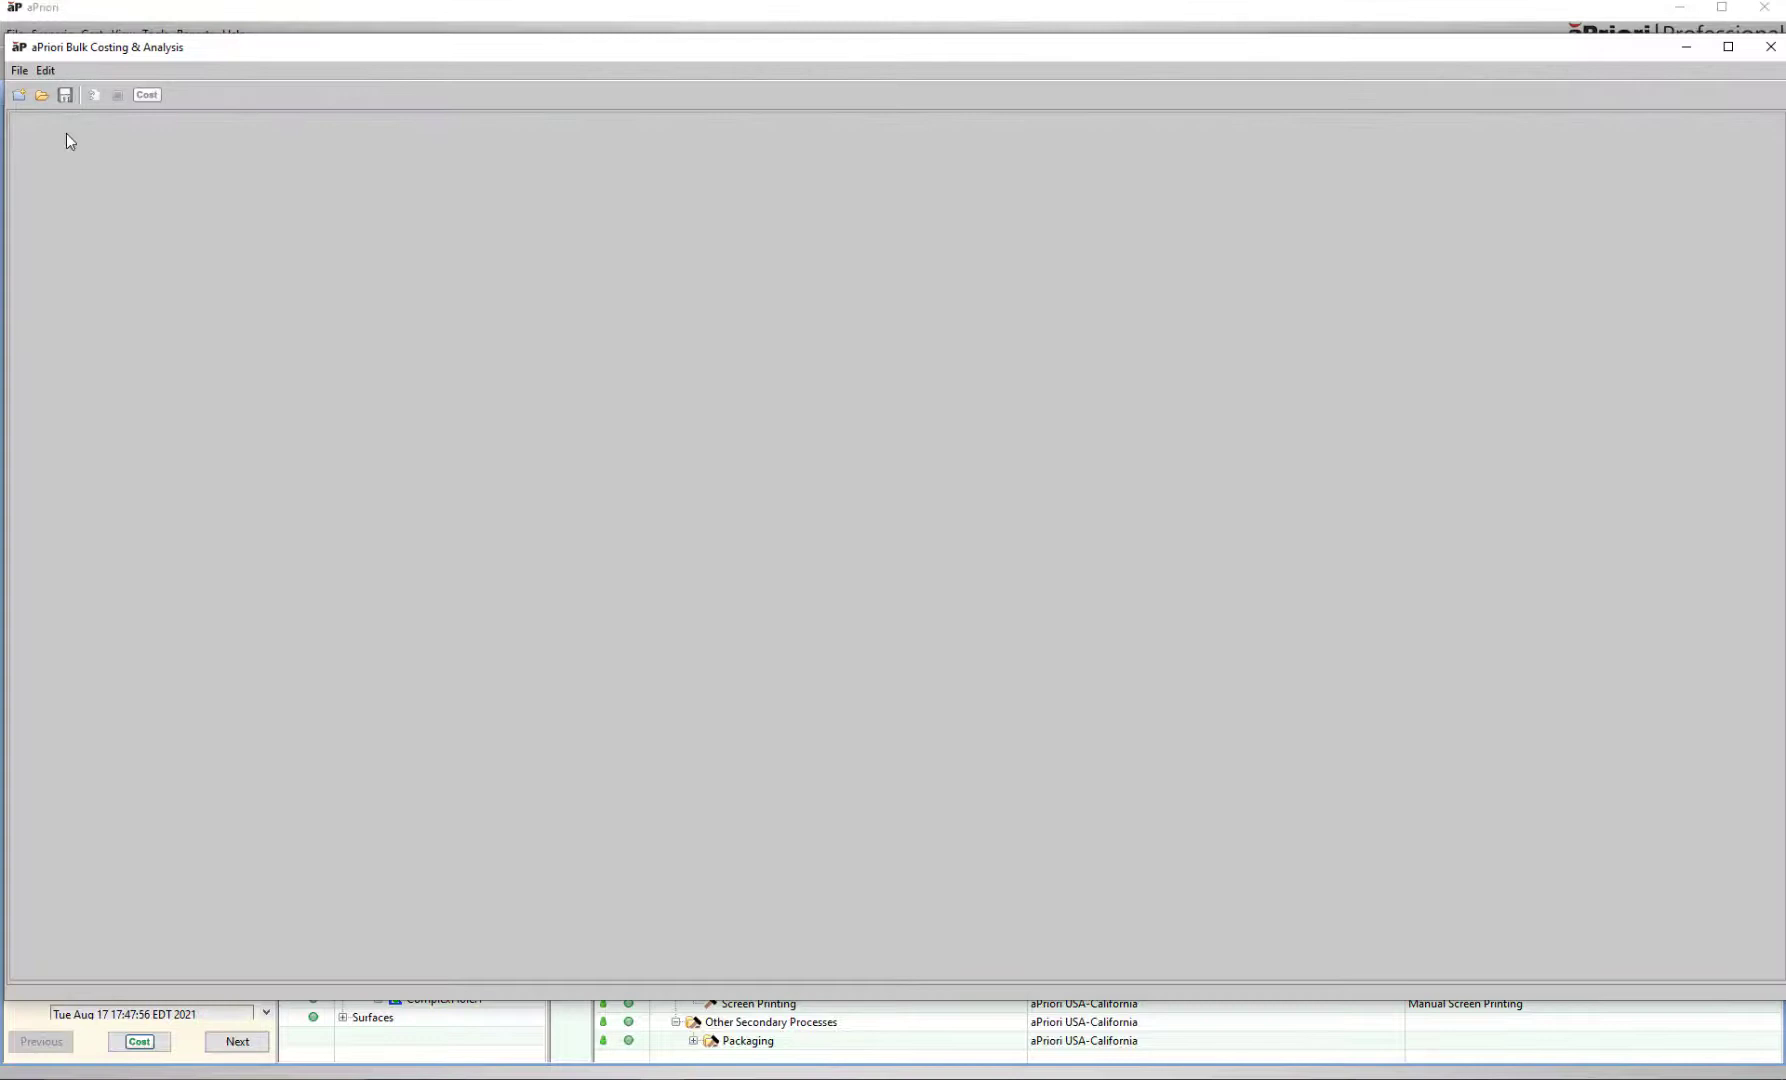
pyautogui.click(18, 96)
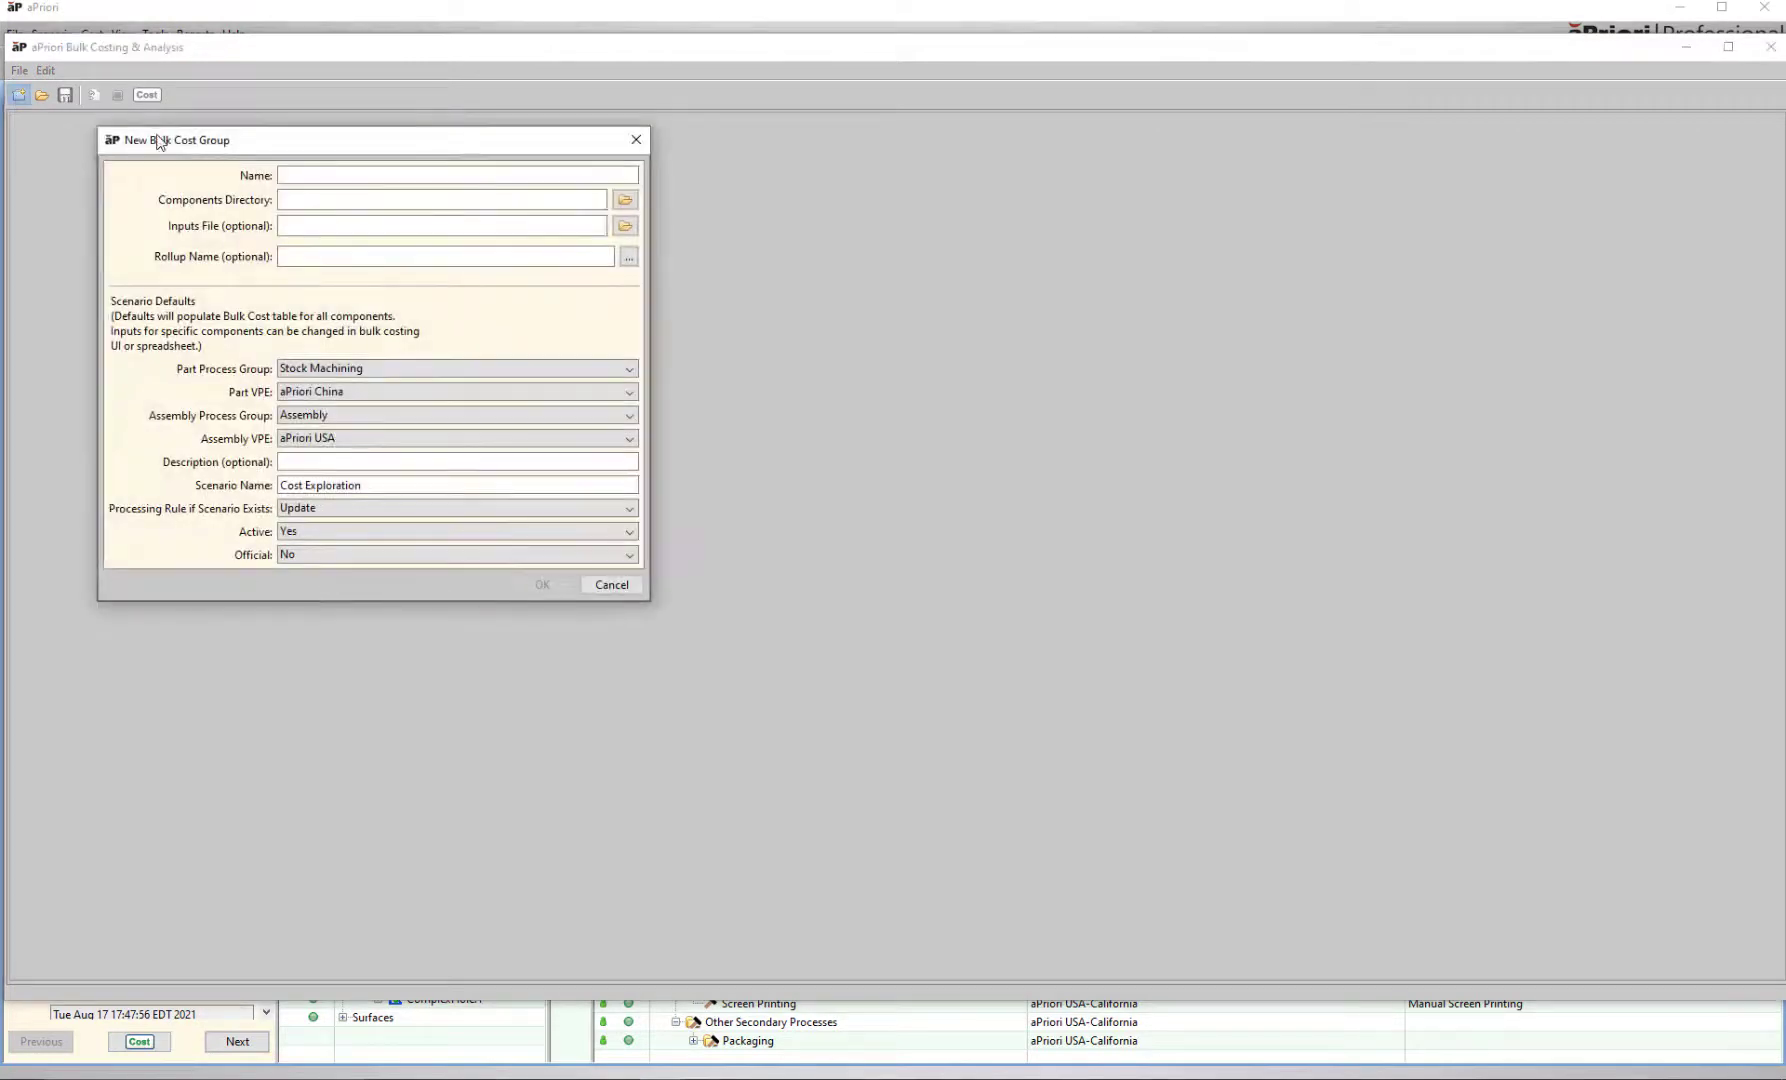
pyautogui.click(625, 201)
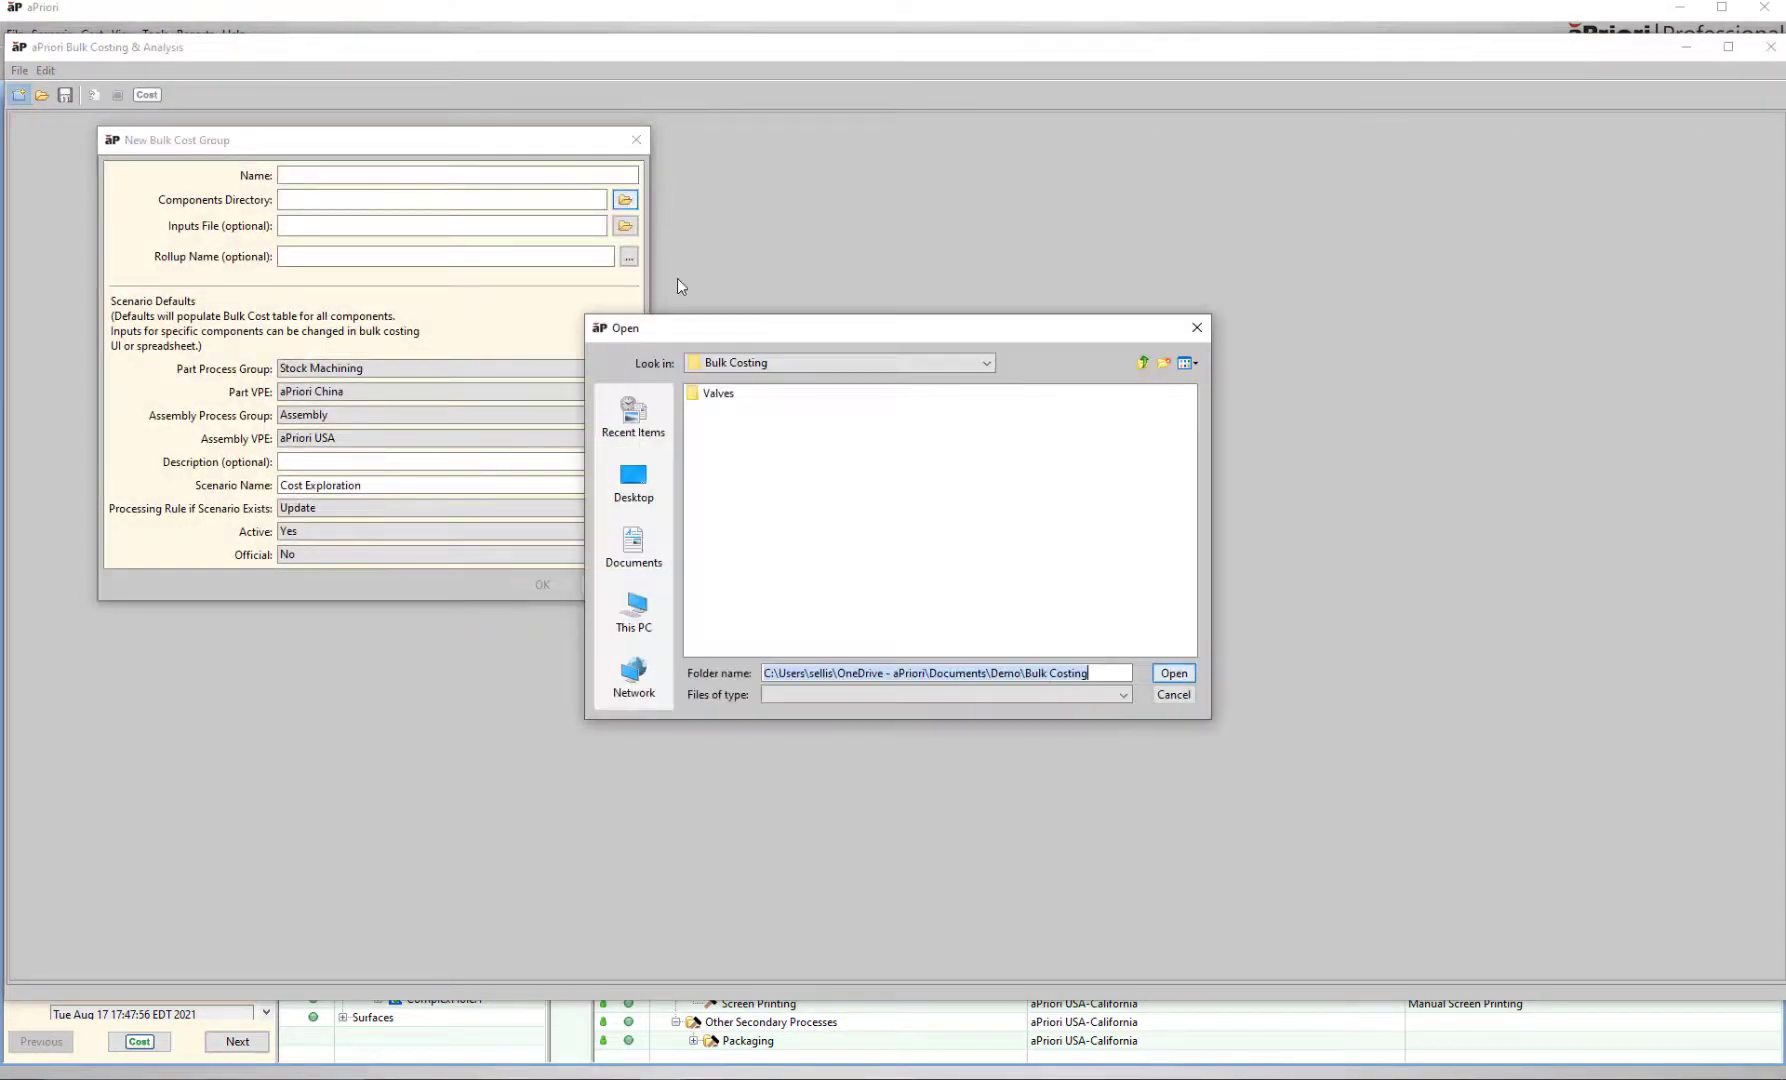
pyautogui.click(712, 395)
pyautogui.click(1174, 673)
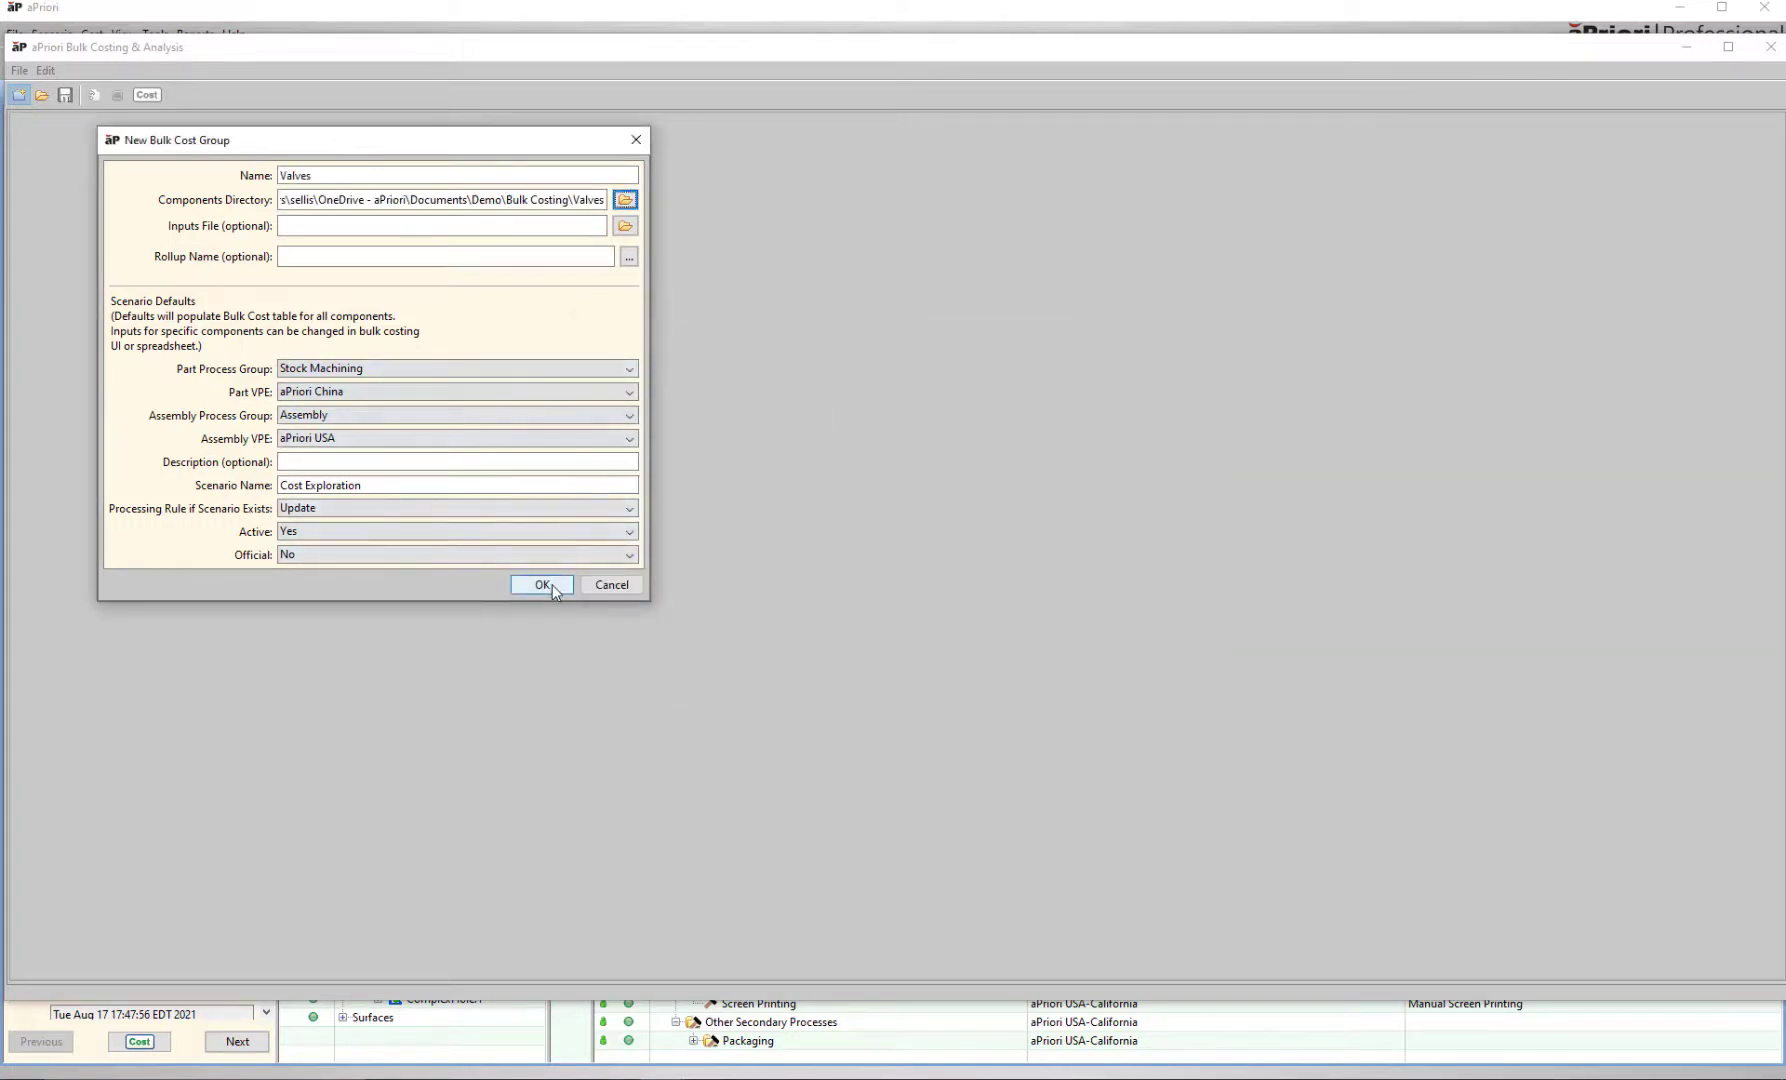
pyautogui.click(553, 585)
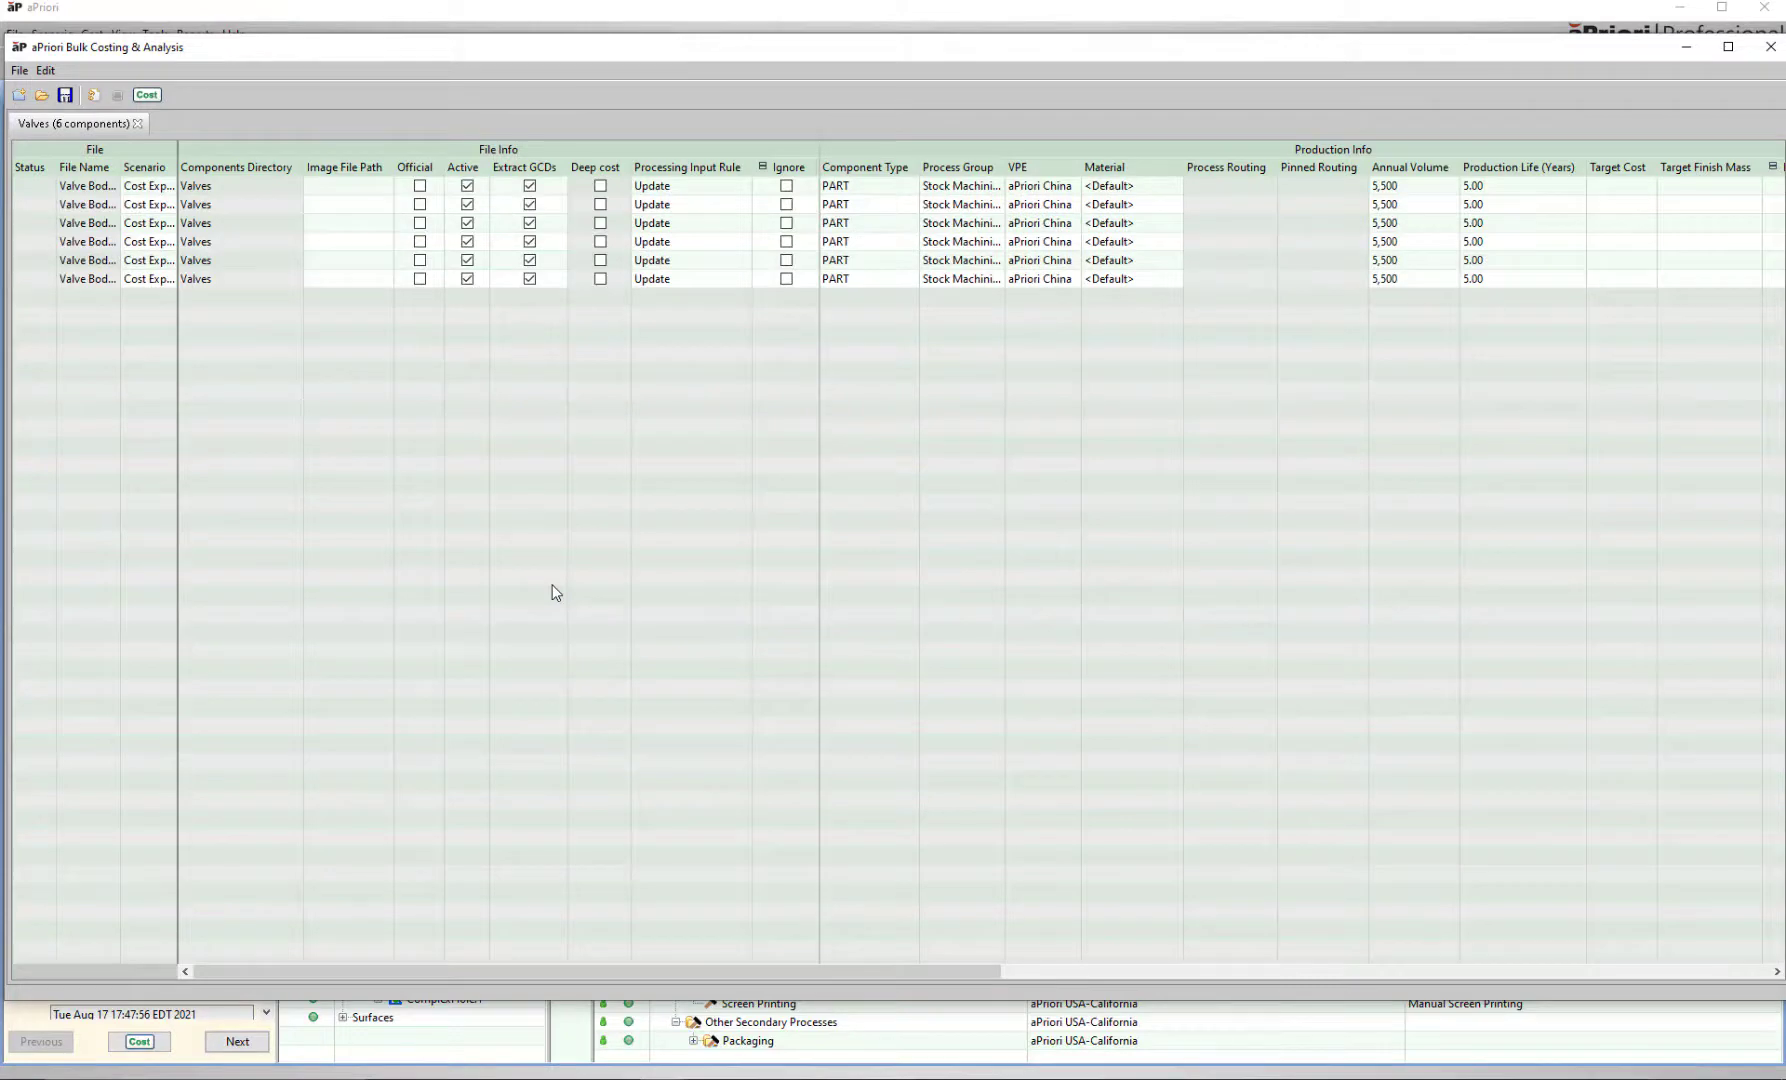
pyautogui.click(146, 95)
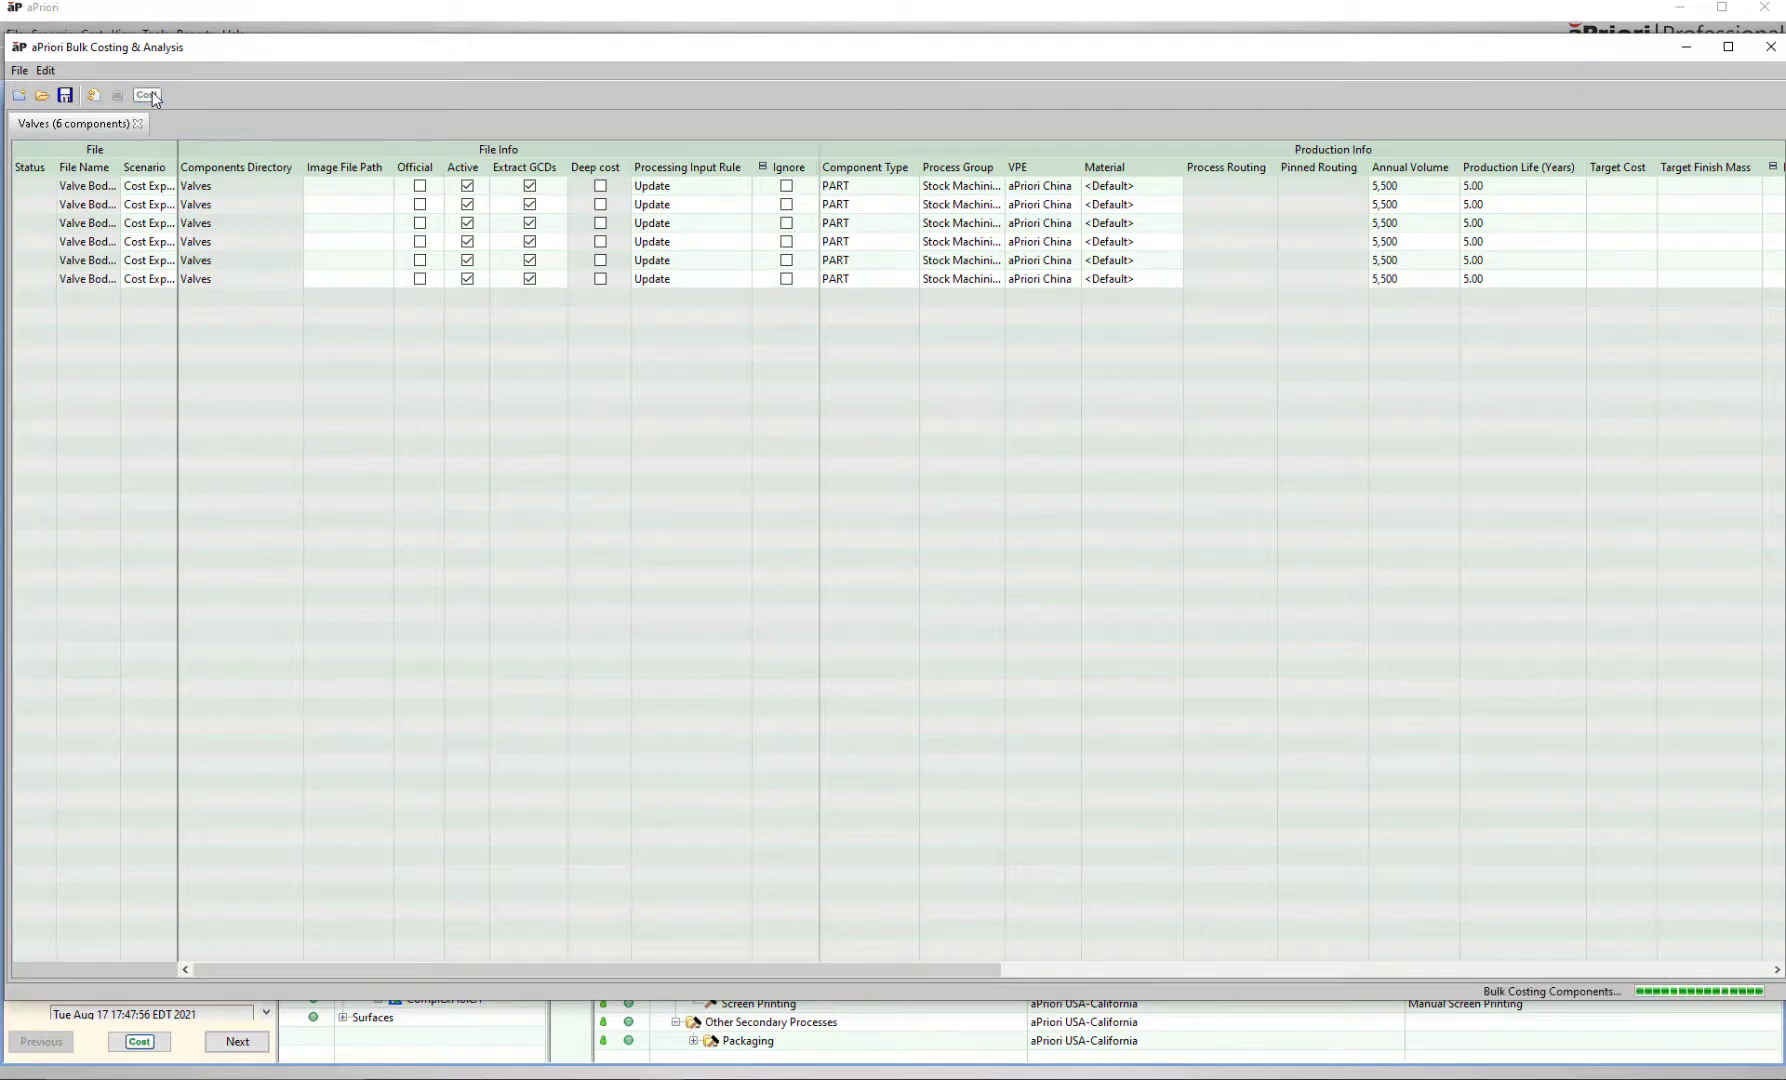